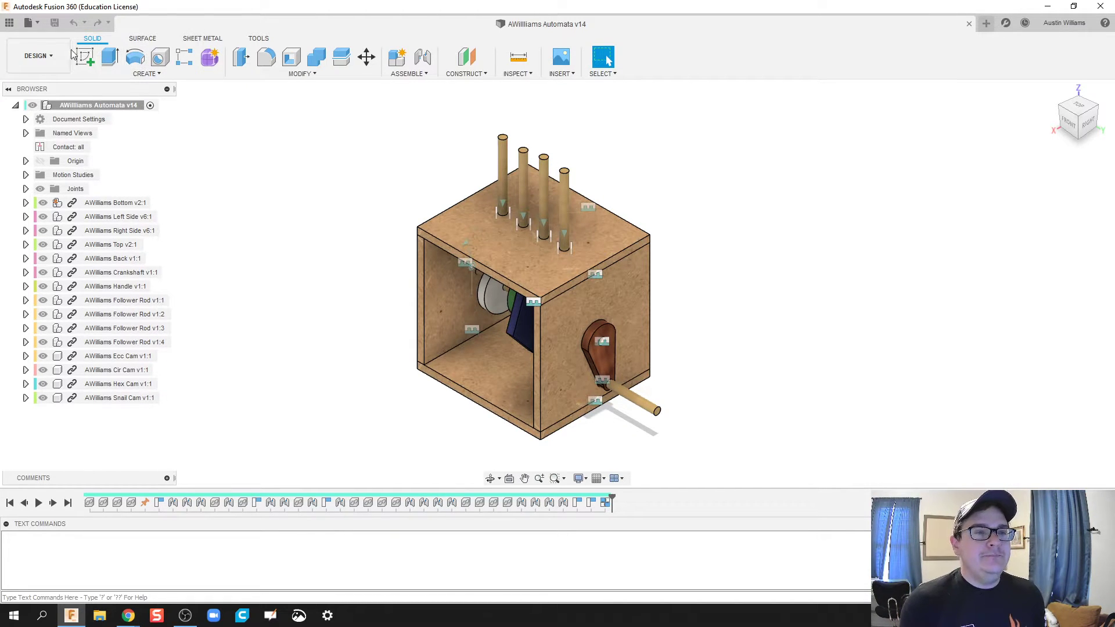
left_click(29, 23)
left_click(357, 193)
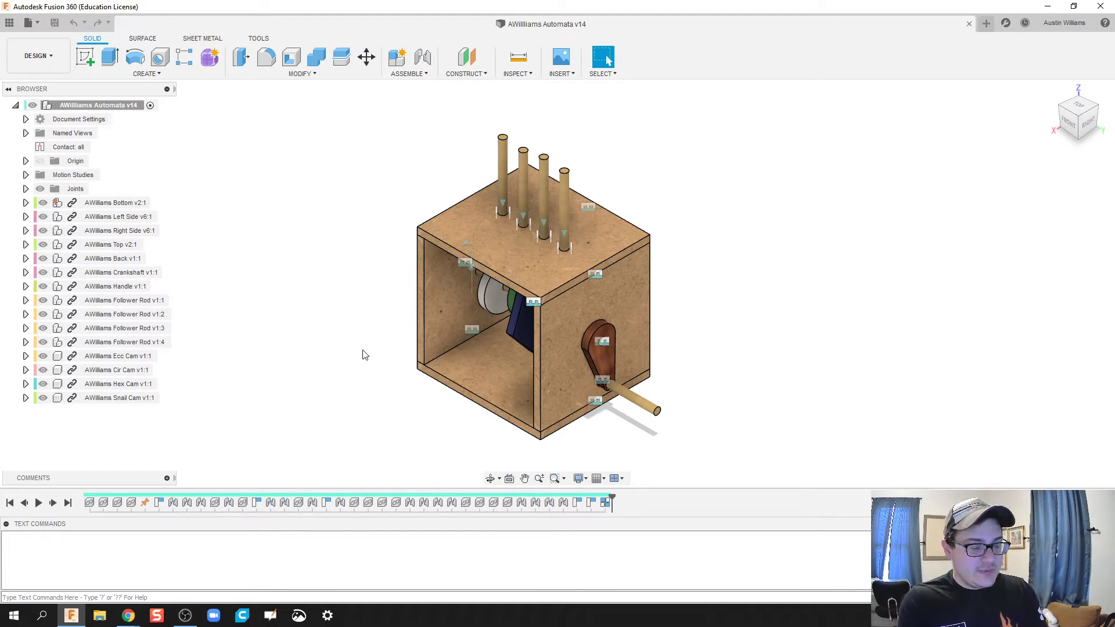
- Animate the whole model from the crankshaft's rotating joint, watch the cams and follower rods from the front, and end the animation
middle_click_drag(363, 353, 433, 319, "shift")
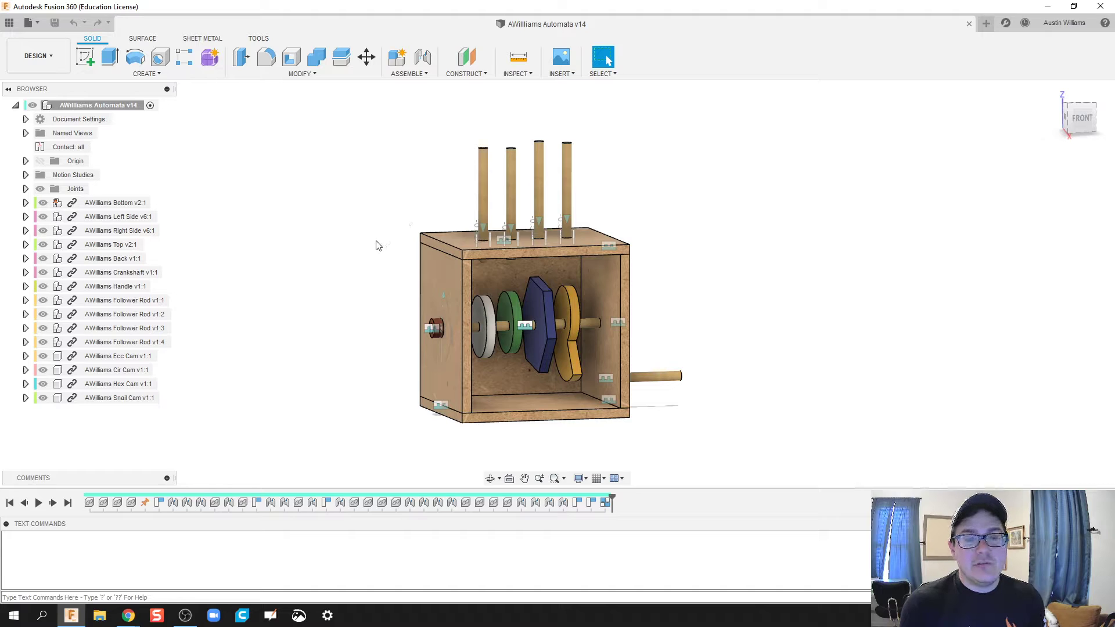
middle_click_drag(288, 361, 528, 312, "shift")
right_click(532, 312)
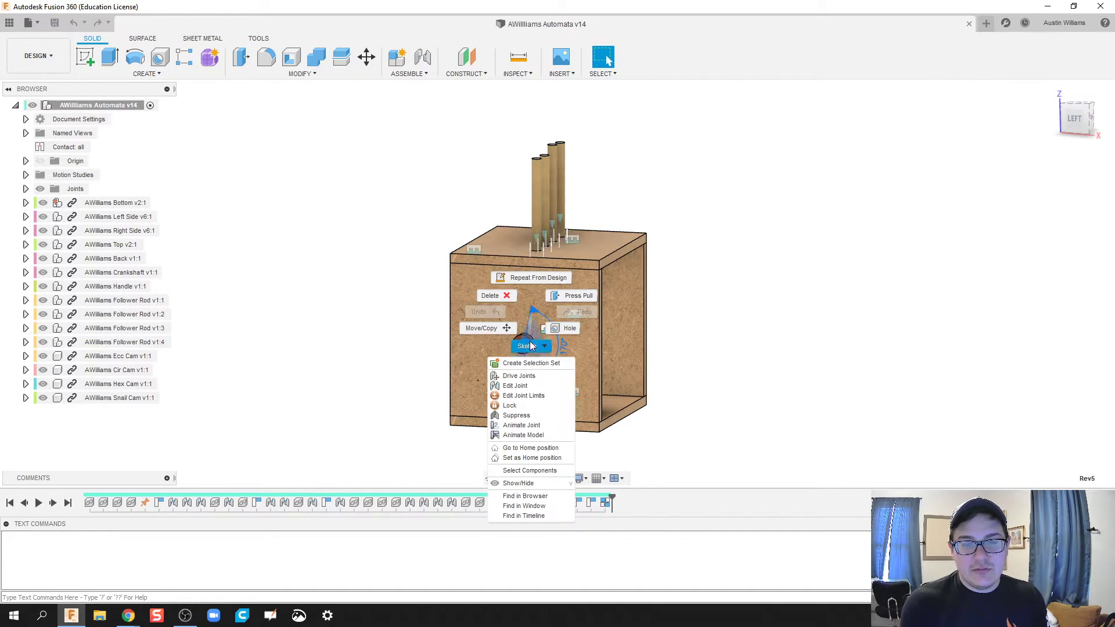
left_click(541, 436)
middle_click_drag(445, 406, 331, 401, "shift")
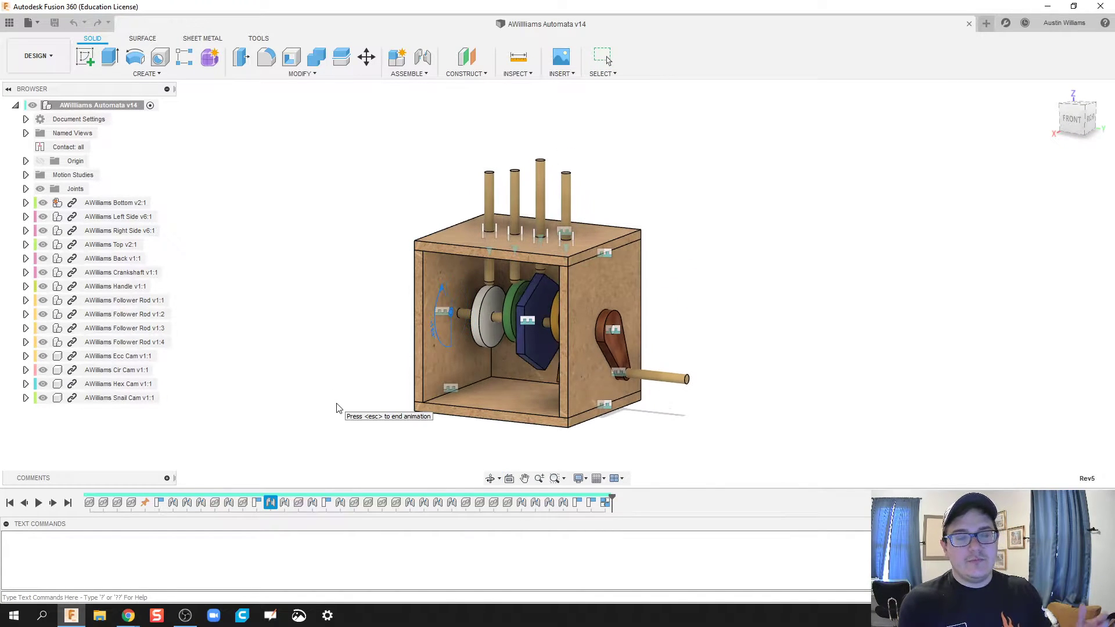
key("Escape")
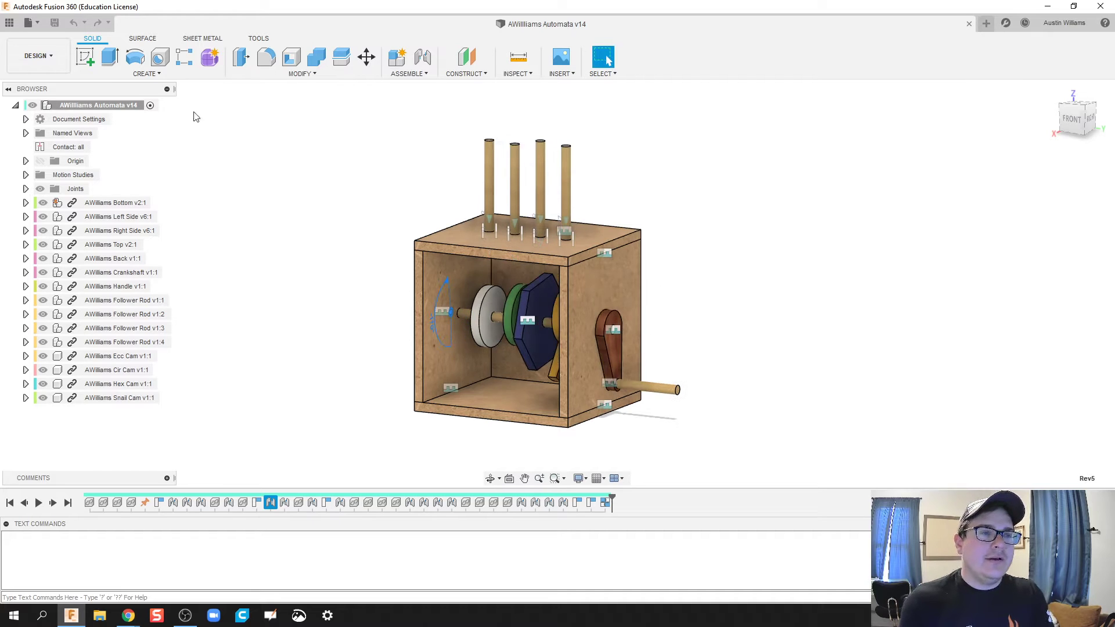
- Create a new full-assembly drawing with the WesDel Title Block (ASME) template and place a 1:4 front base view above the title block
left_click(30, 23)
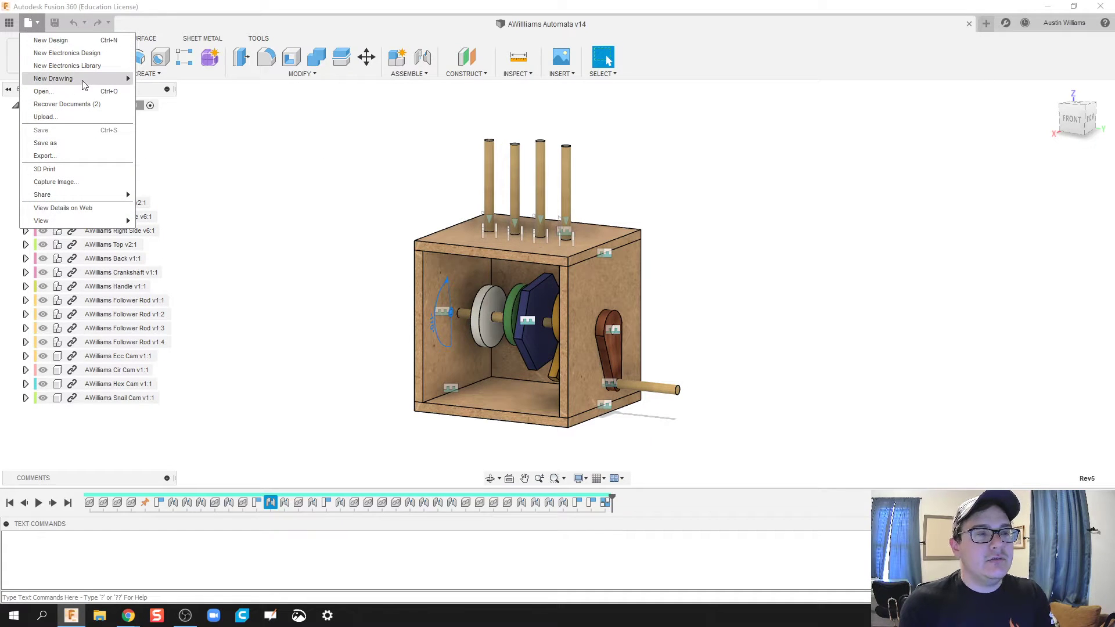
mouse_move(83, 85)
left_click(175, 78)
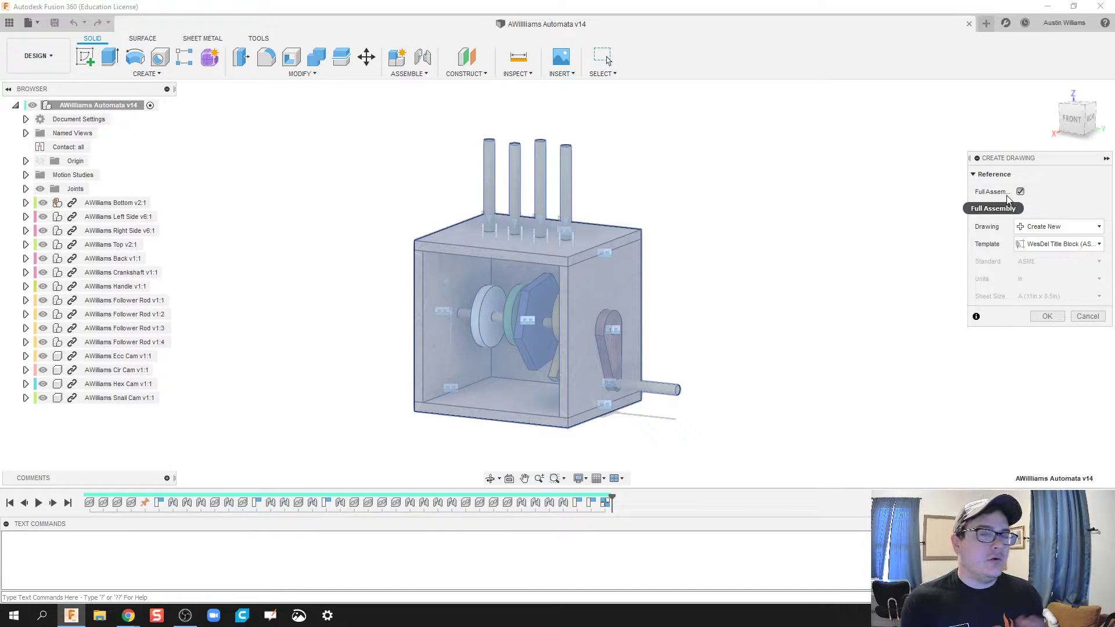
left_click(1069, 226)
left_click(1083, 249)
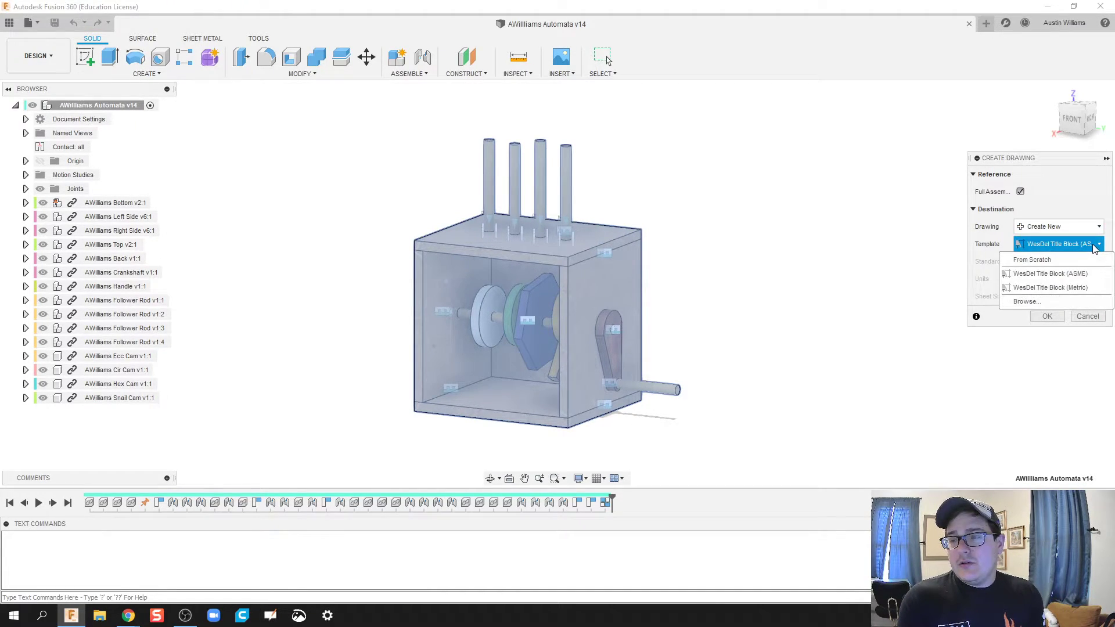
left_click(1046, 274)
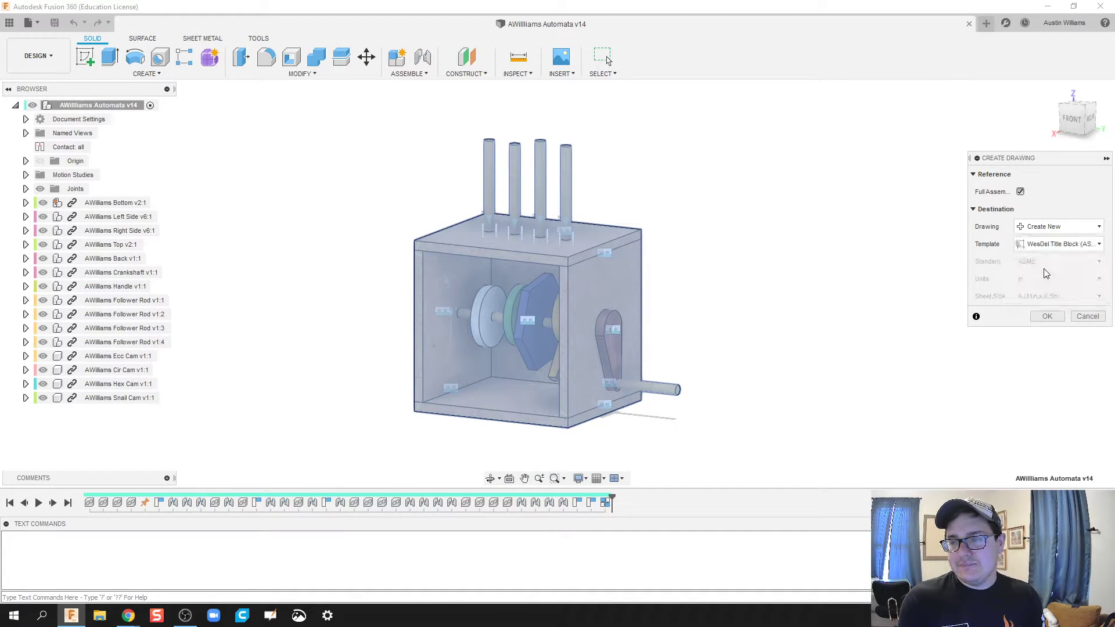
left_click(1047, 317)
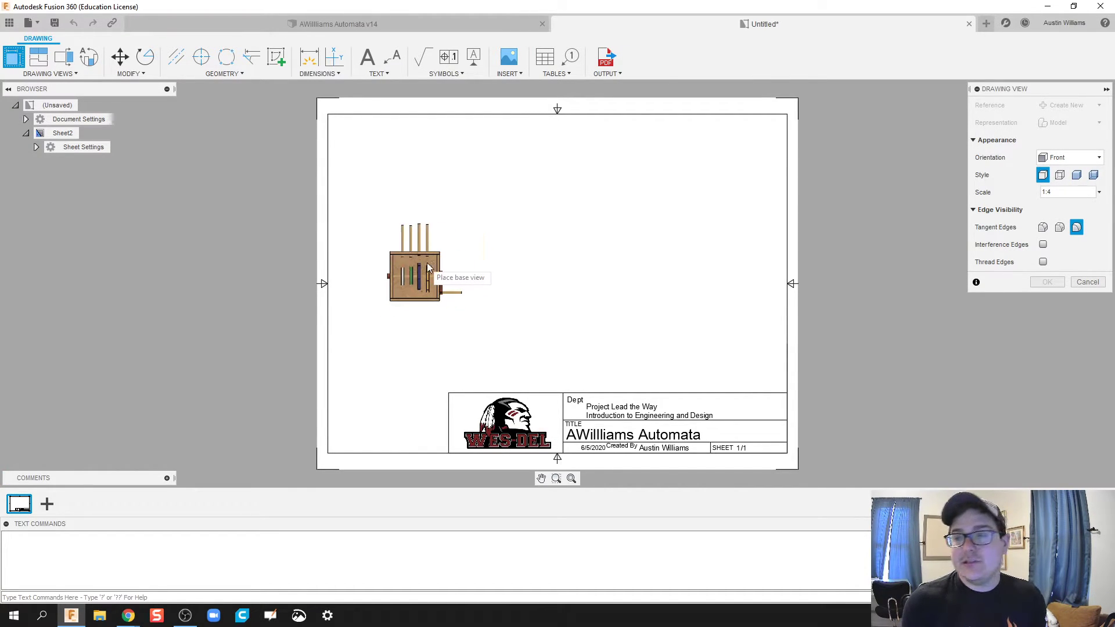
left_click(547, 249)
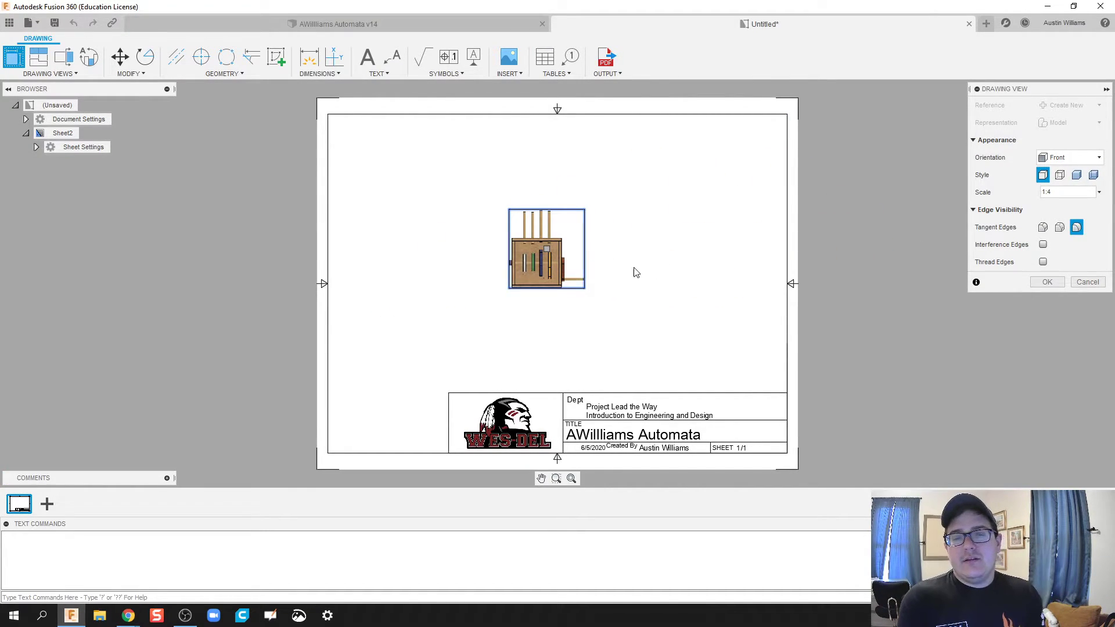
left_click(1061, 281)
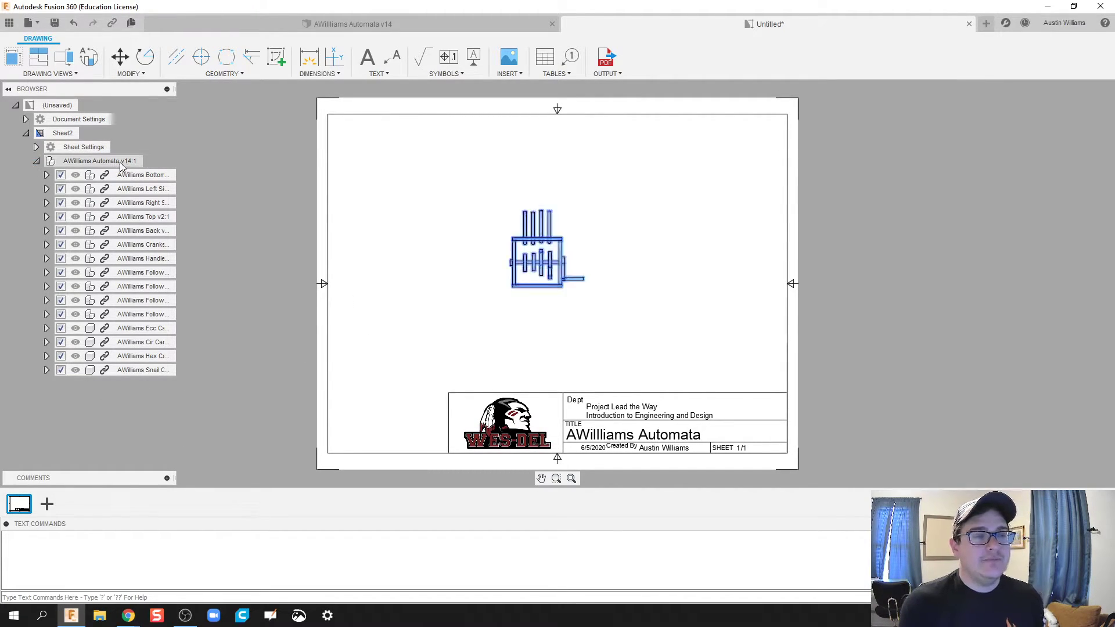
- Change the drawing sheet size to A (8.5in x 11in) in the sheet settings
left_click(36, 161)
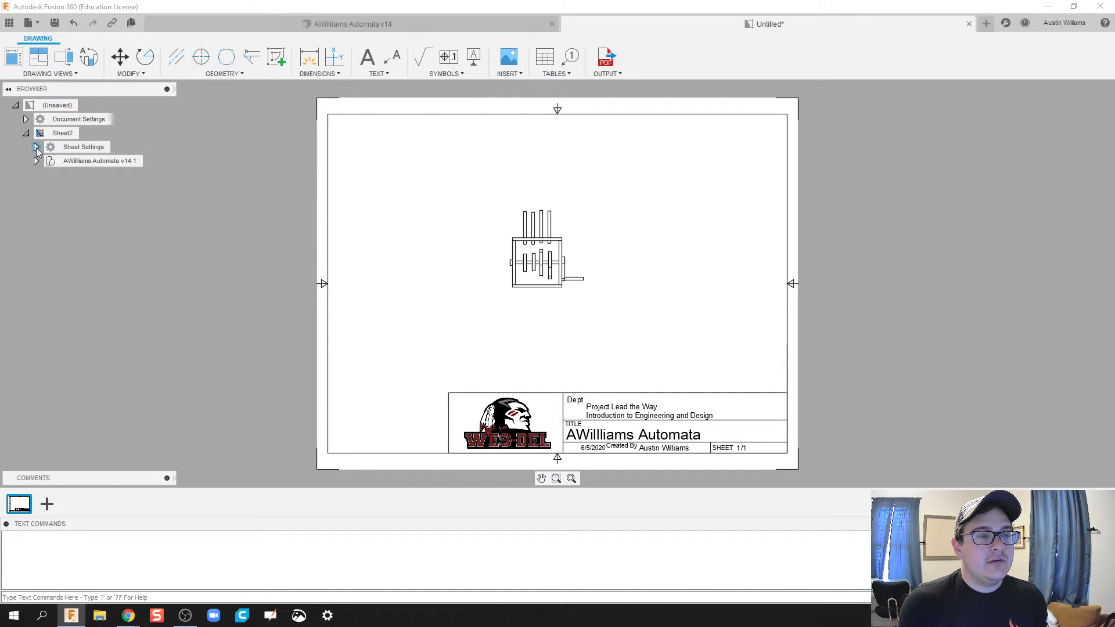
left_click(36, 148)
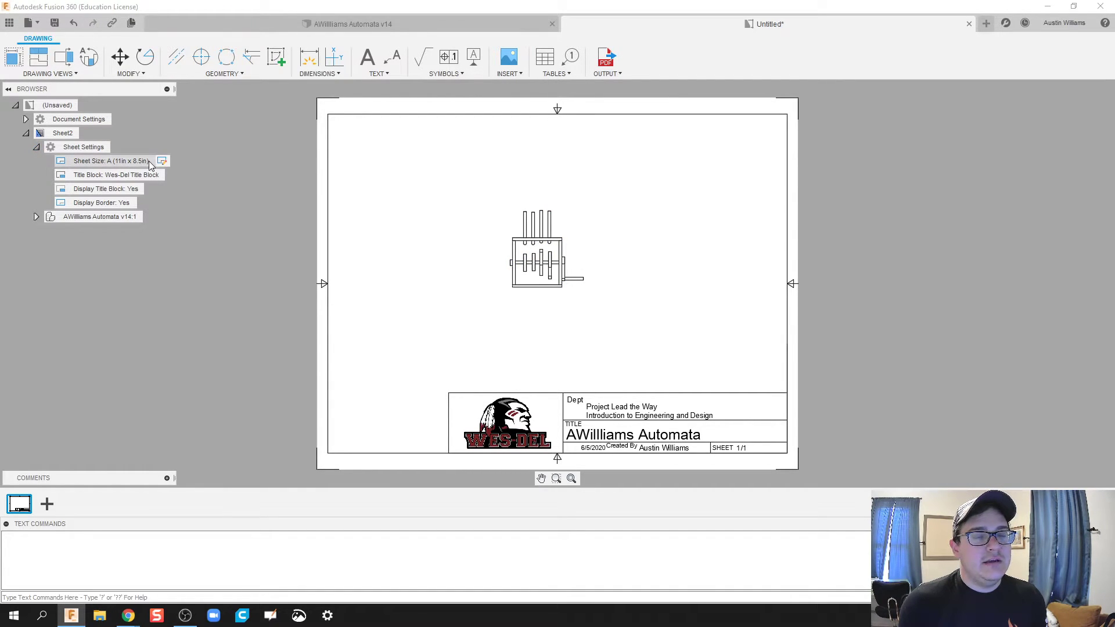
left_click(162, 160)
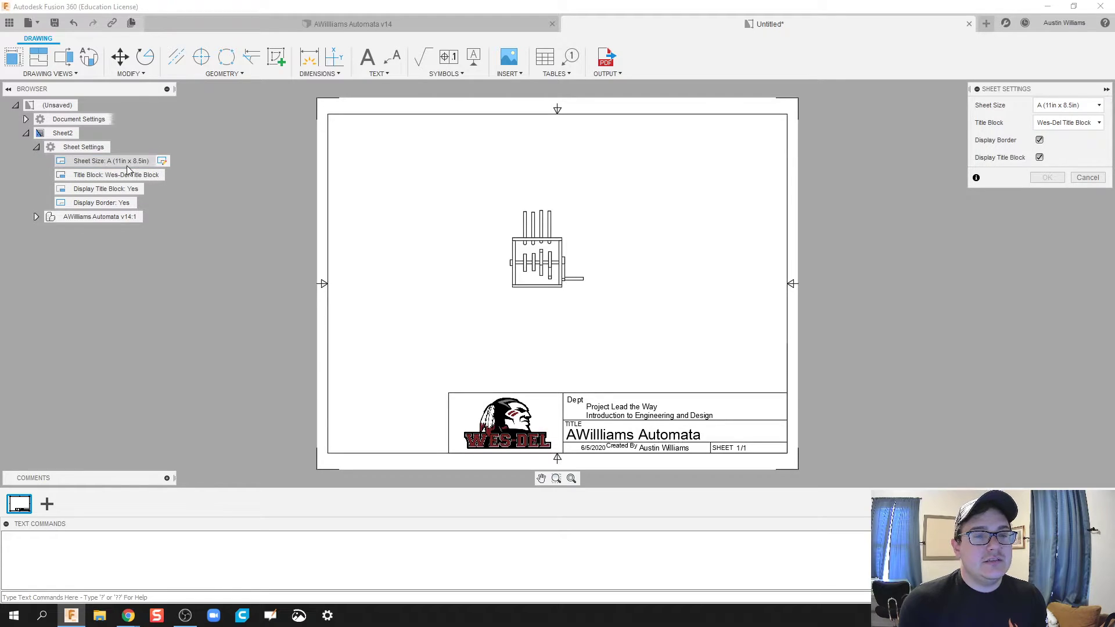
left_click(1069, 106)
left_click(1015, 119)
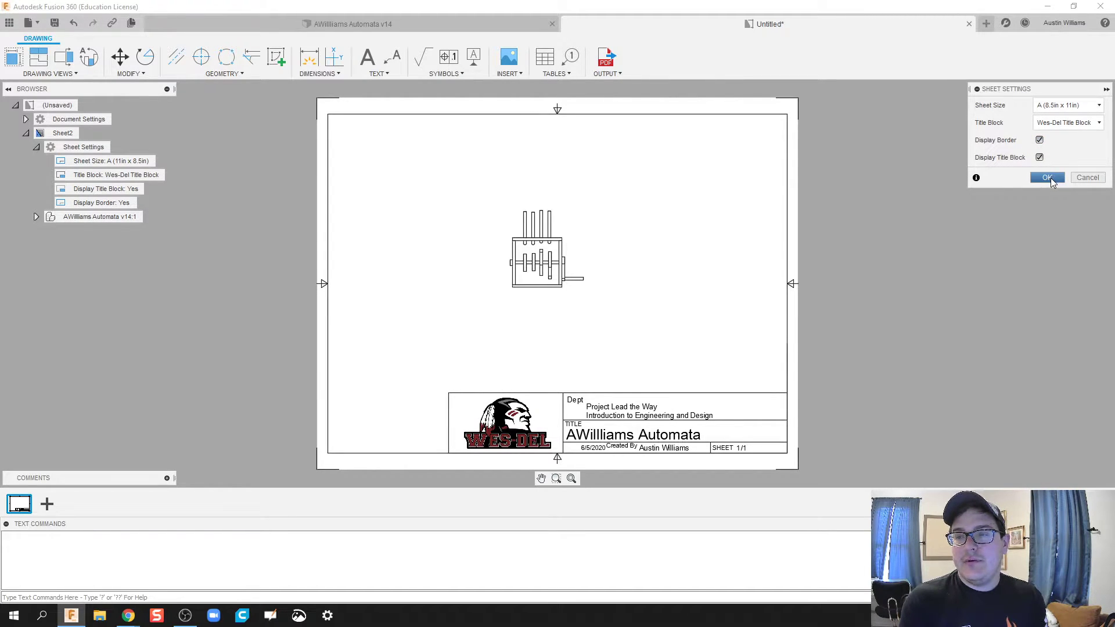
left_click(1047, 178)
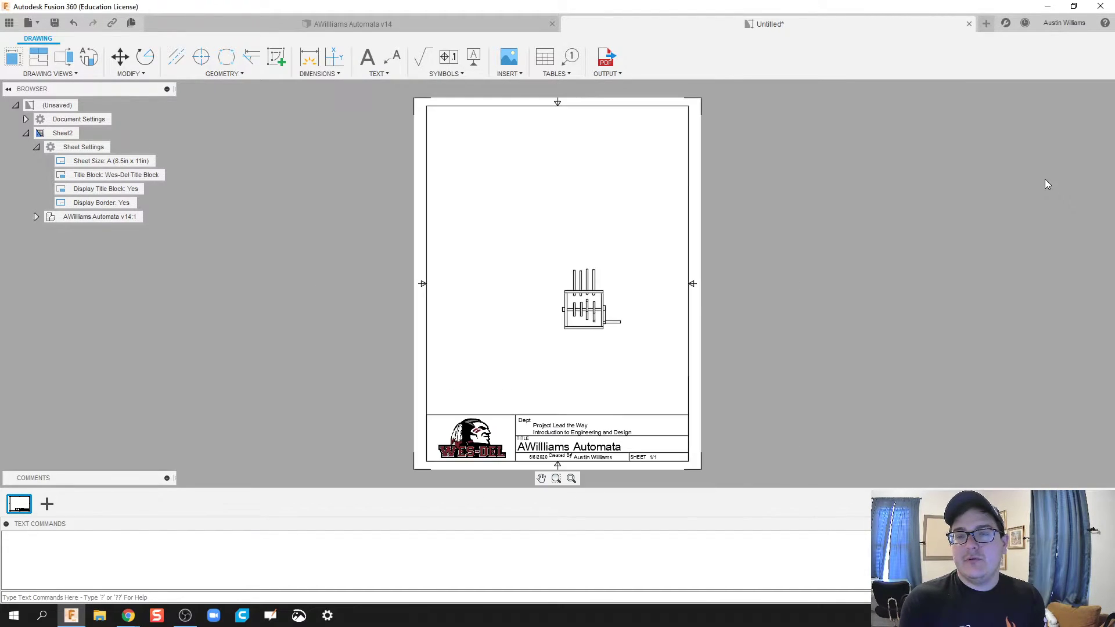
- Edit the base view to NE Isometric orientation with shaded style and a 1:2 scale
double_click(600, 303)
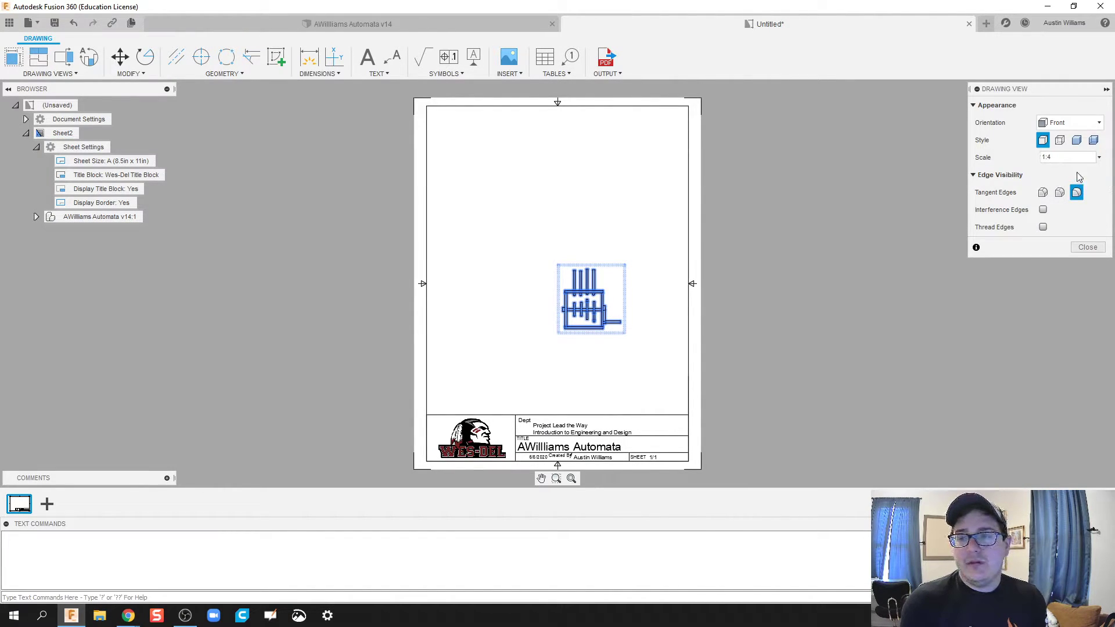
left_click(1075, 122)
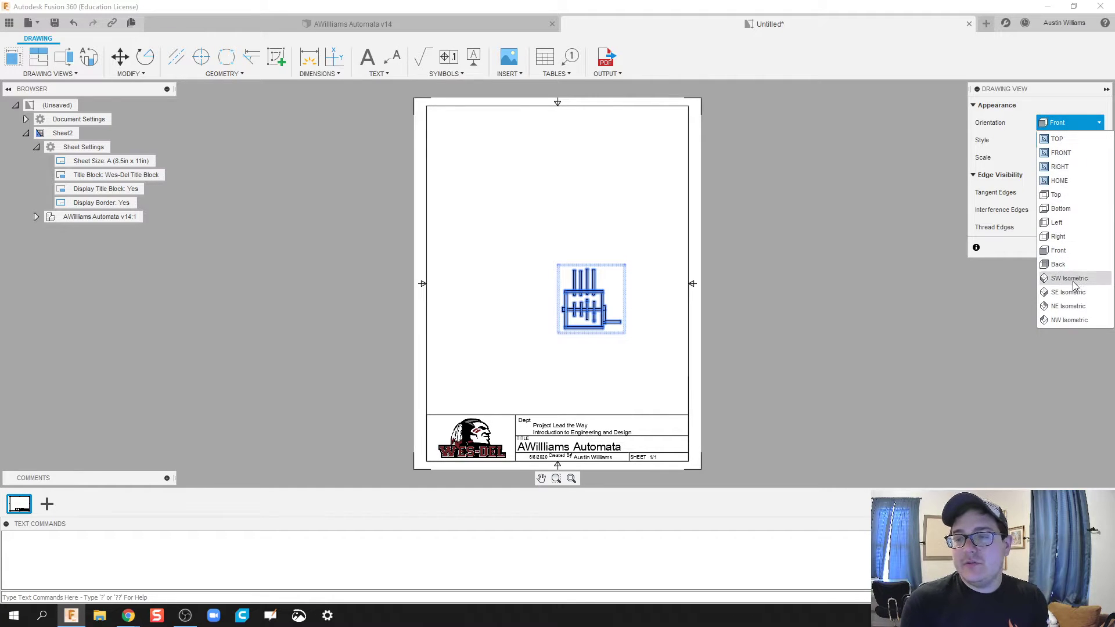
left_click(1068, 306)
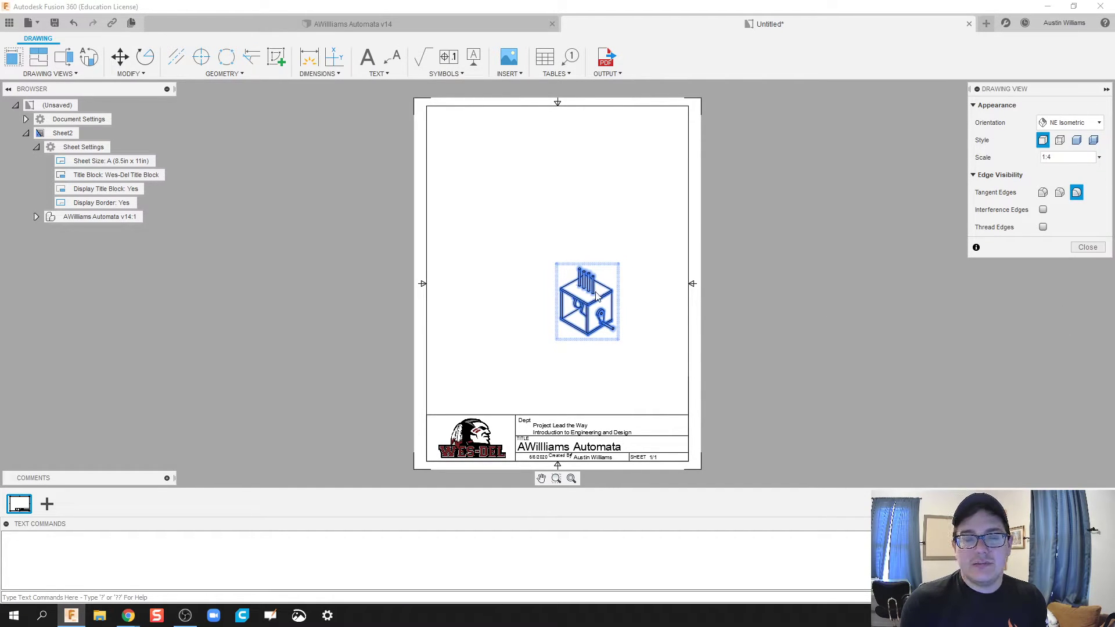
left_click(1076, 141)
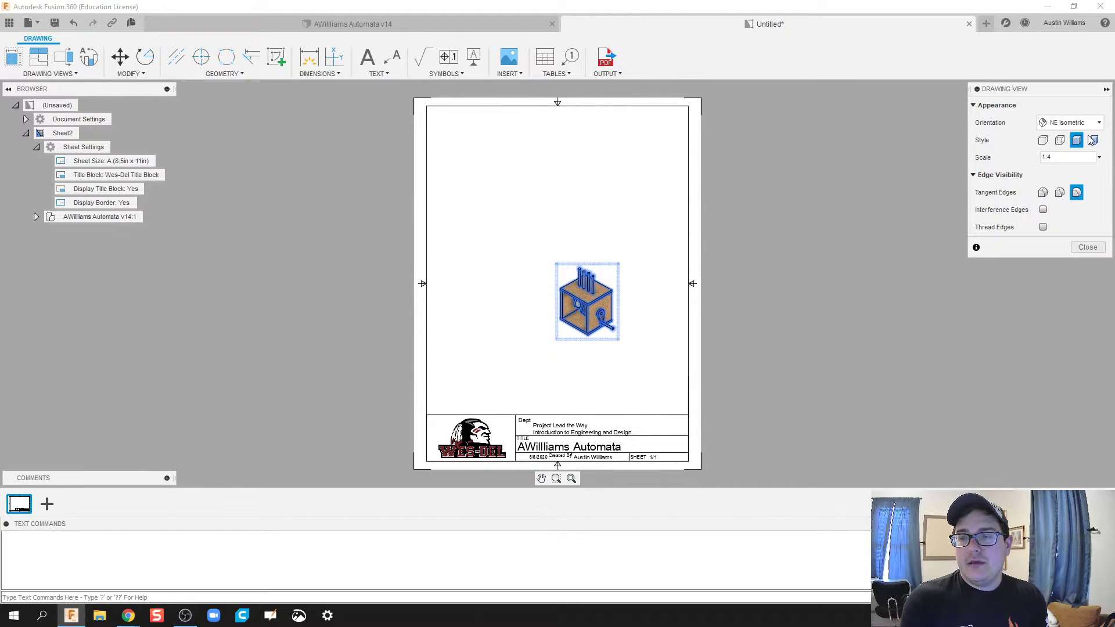
left_click(1099, 158)
left_click(1072, 88)
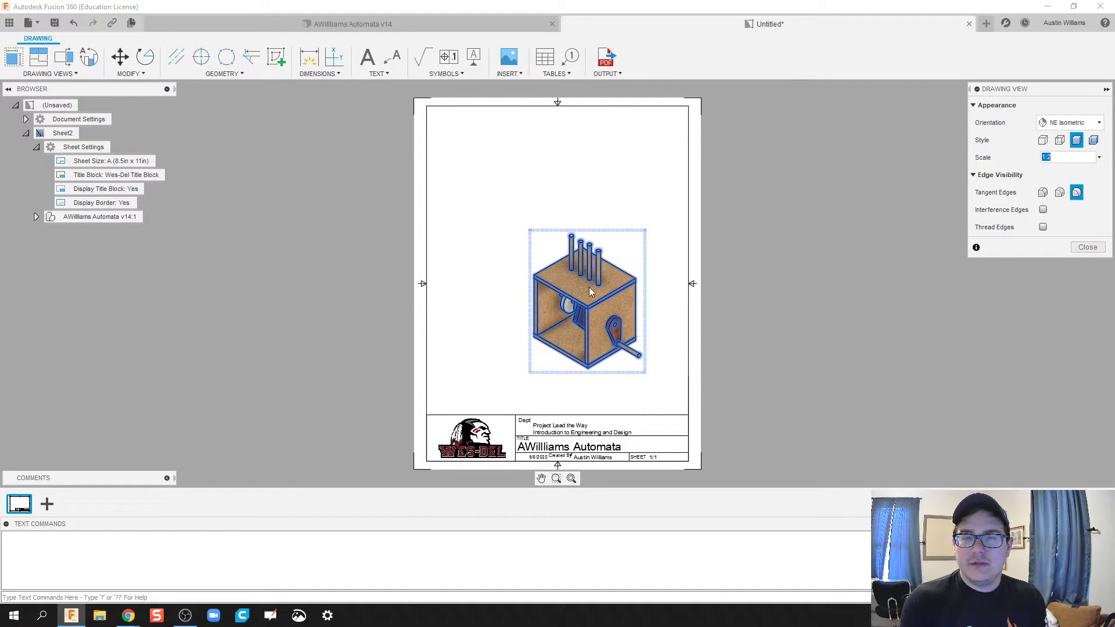
left_click(1087, 247)
- Move the isometric view so it sits centred across the width of the sheet
left_click_drag(585, 302, 546, 301)
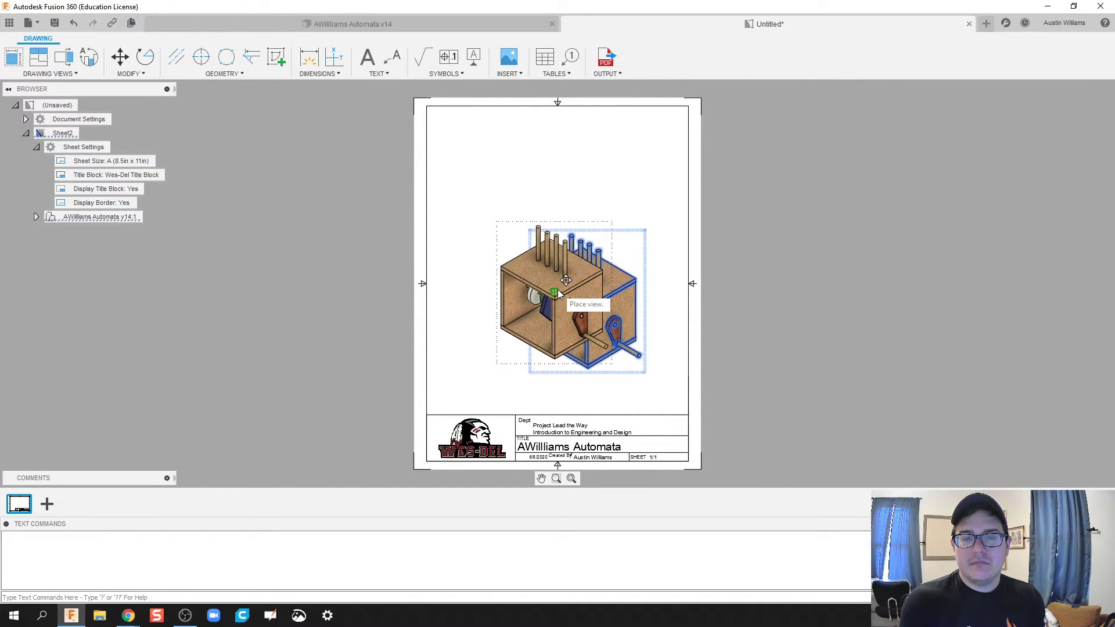
left_click(557, 294)
left_click(769, 296)
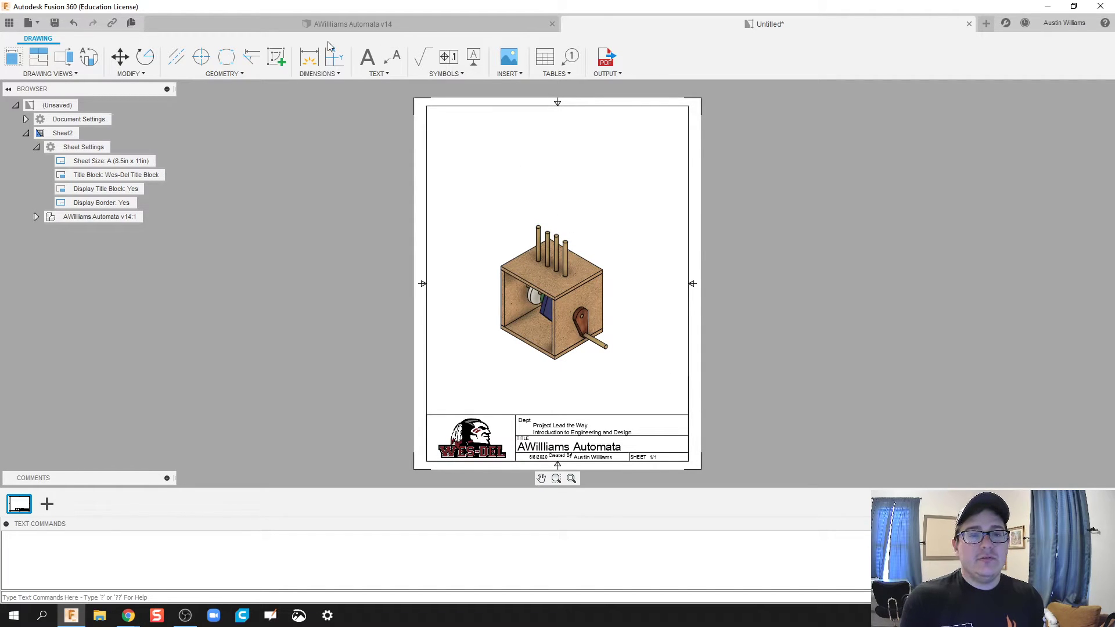
- Add a text block above the view with lines "Project Lead the Way", "Introduction to Engineering and Design", the teacher's name and 6/5/2020
left_click(368, 56)
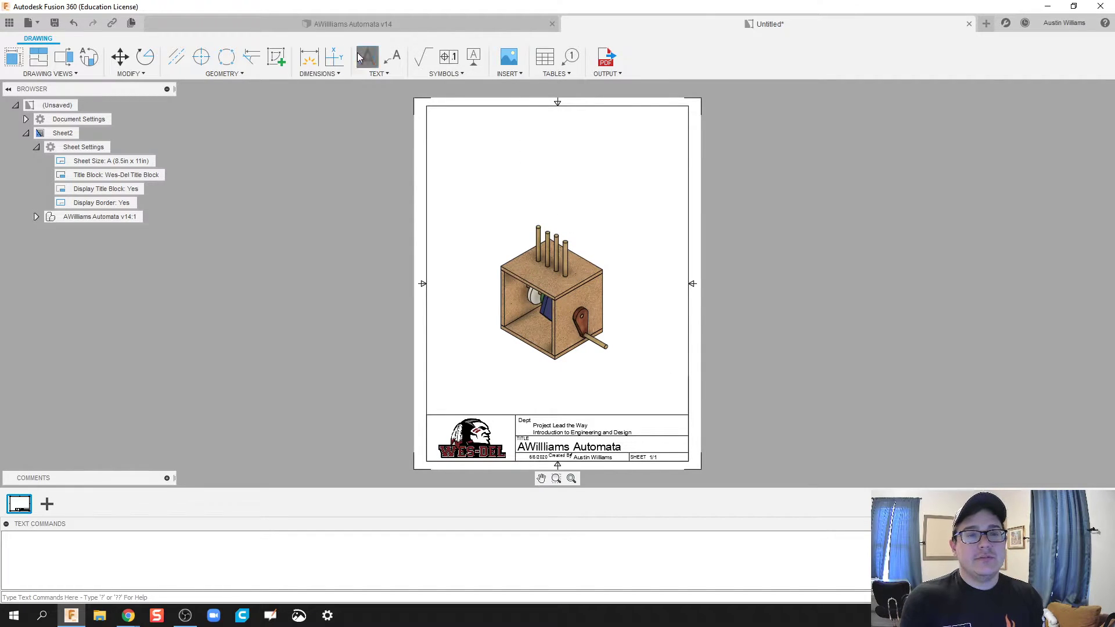
left_click(542, 132)
left_click(601, 140)
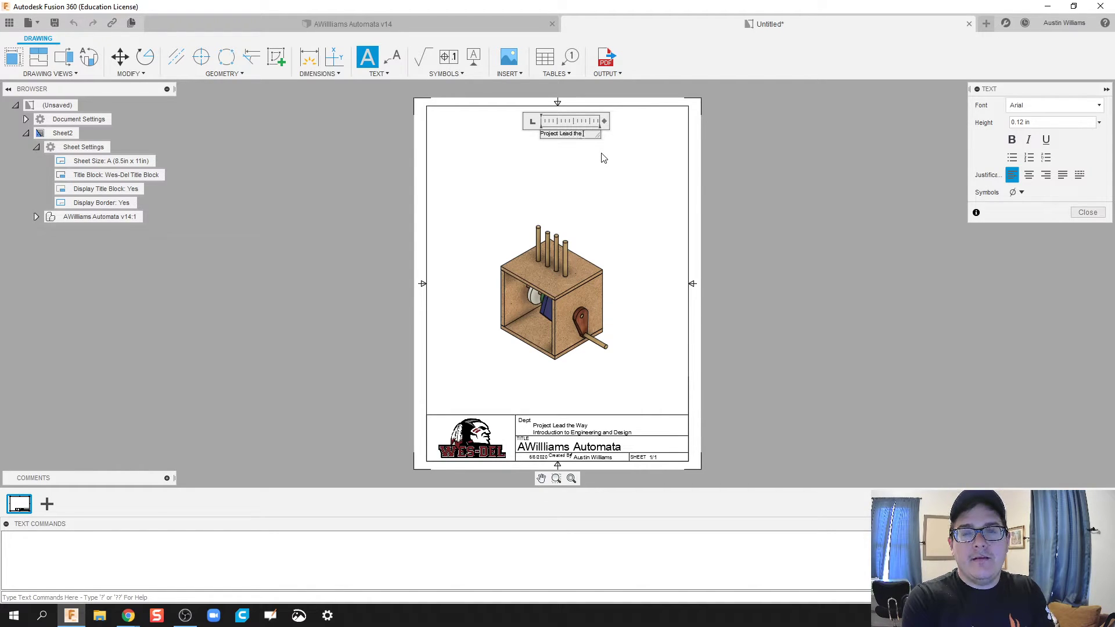
key("Return")
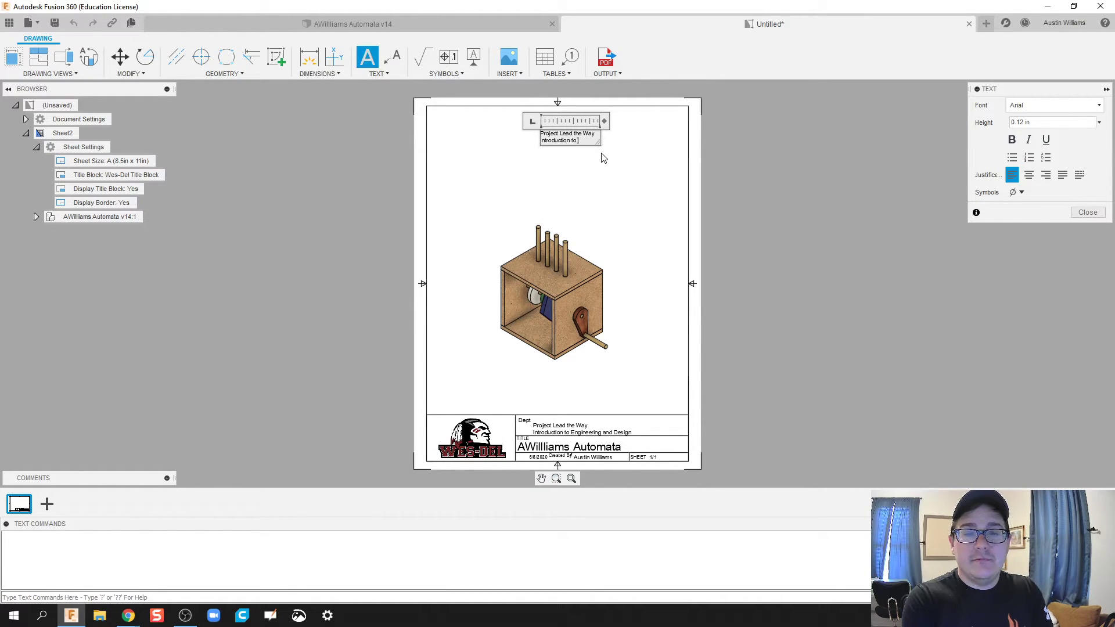
type("Introduction to Engineering and Design")
key("Return")
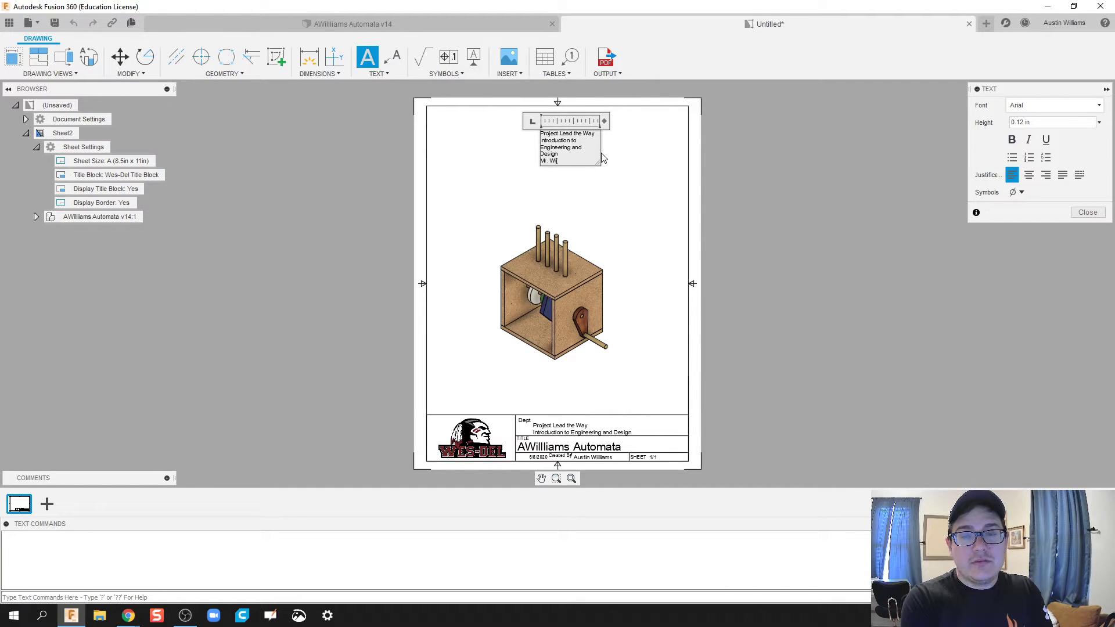
type("Mr. Williams")
key("Return")
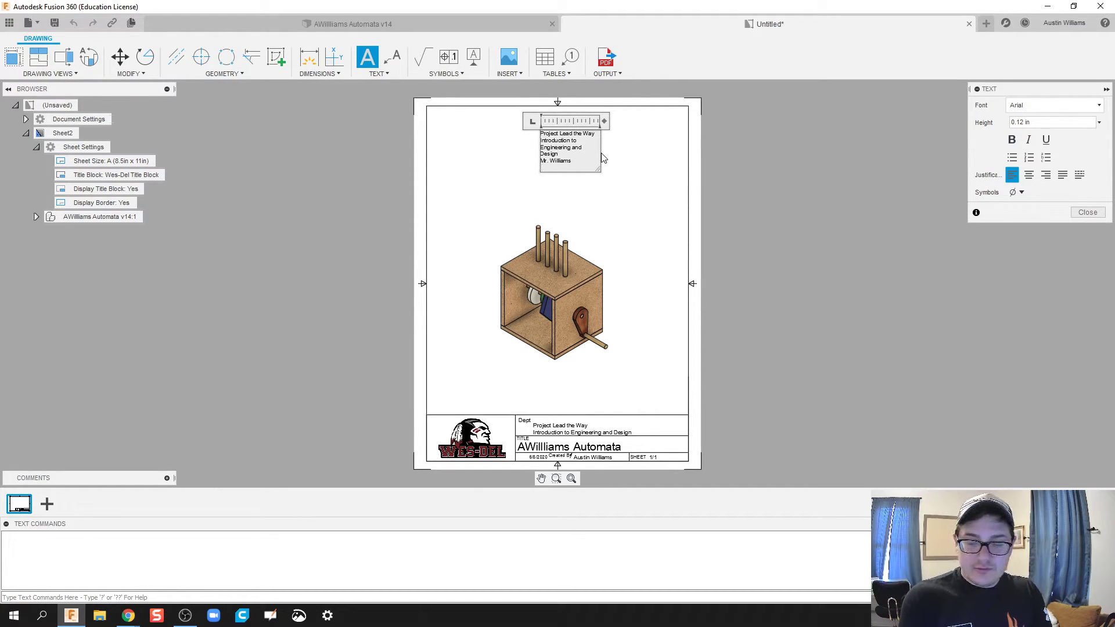
type("6/5/2020")
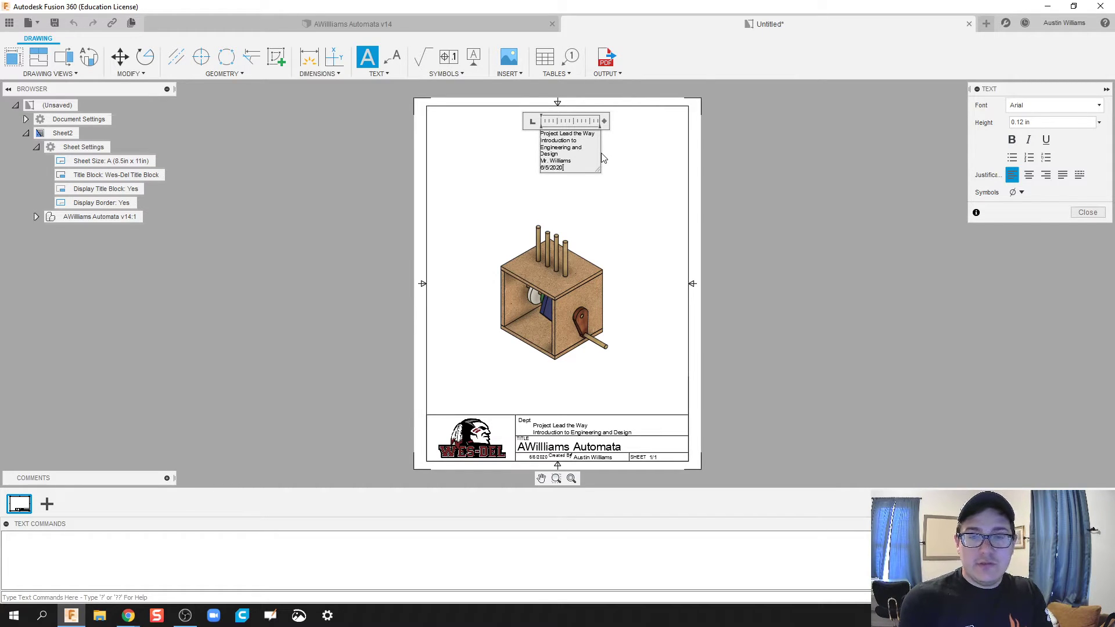
- Format the text block by centring all lines, setting the text height to .25 in and enlarging the frame to fit them
left_click_drag(599, 170, 667, 184)
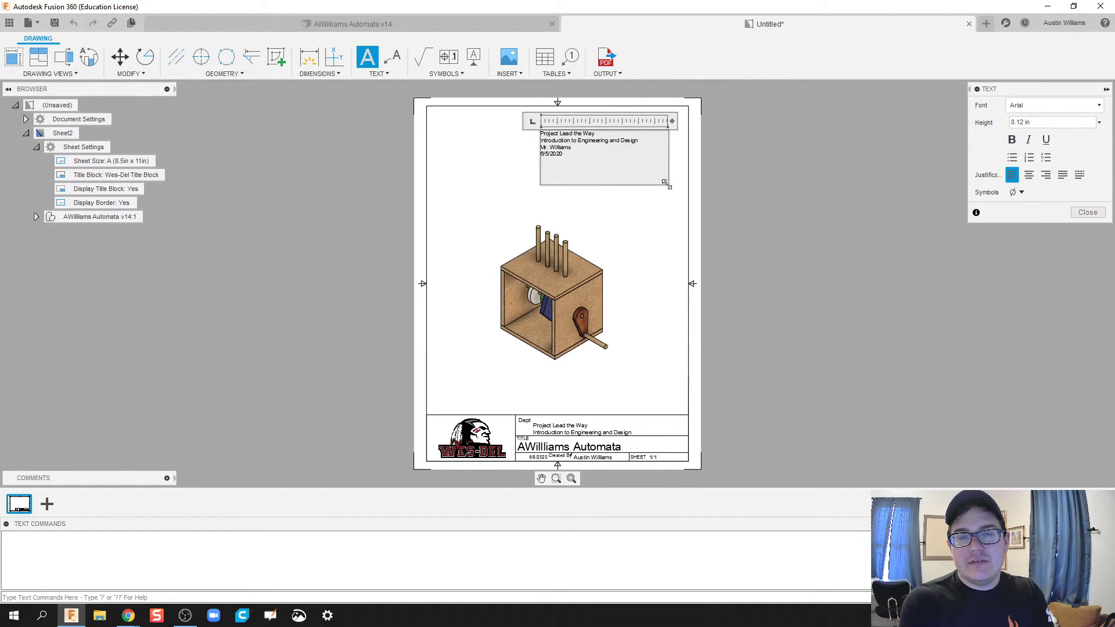
key("ctrl+a")
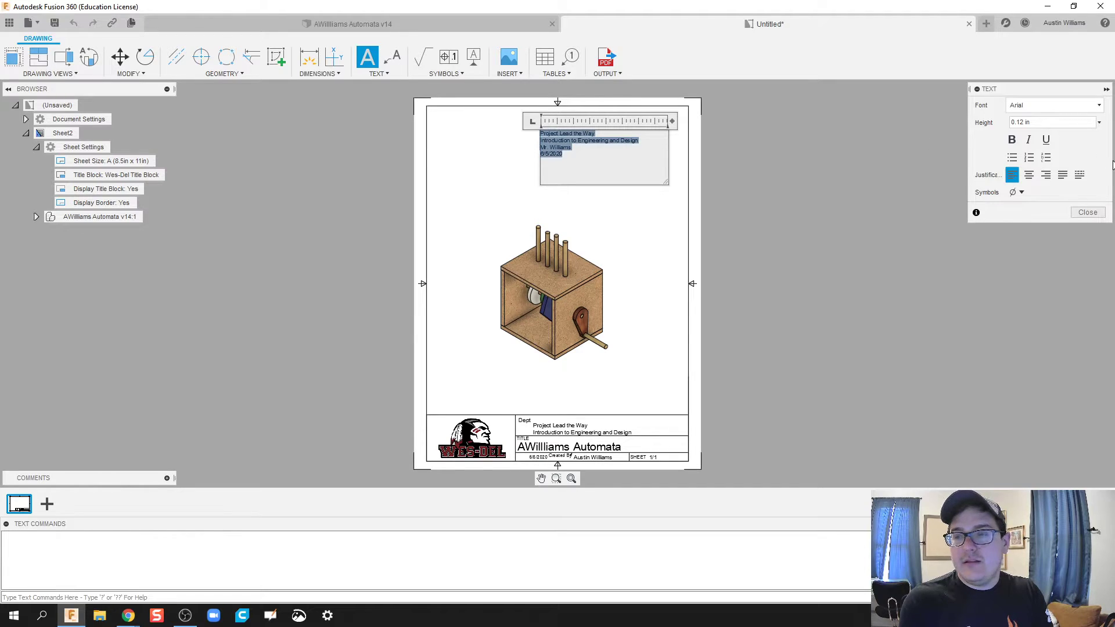
left_click(1029, 175)
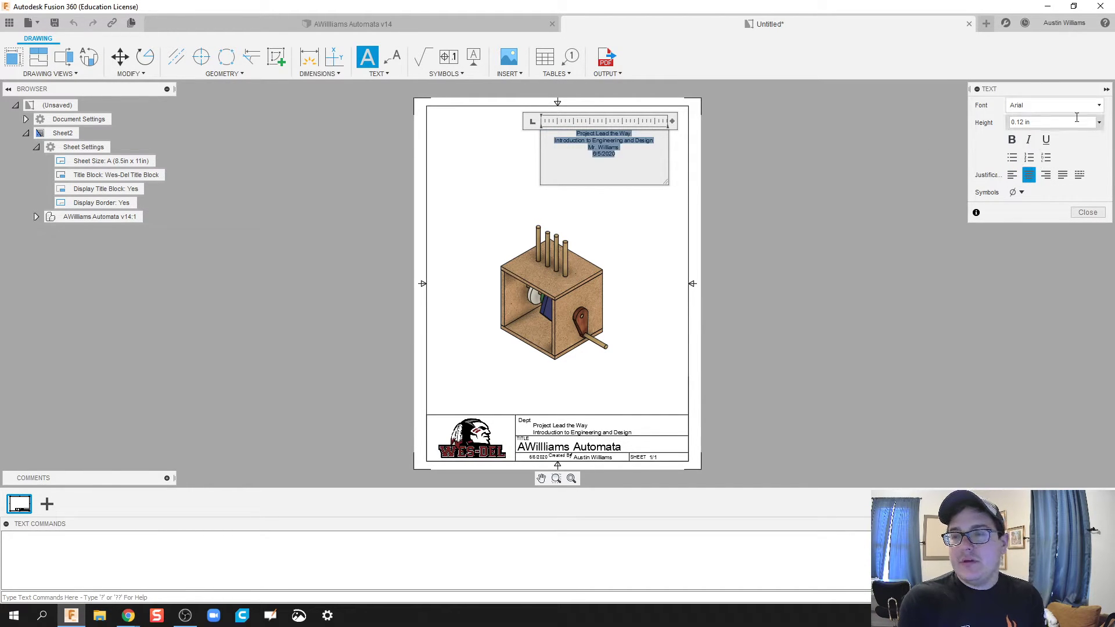
left_click_drag(1026, 122, 1008, 123)
type(".5")
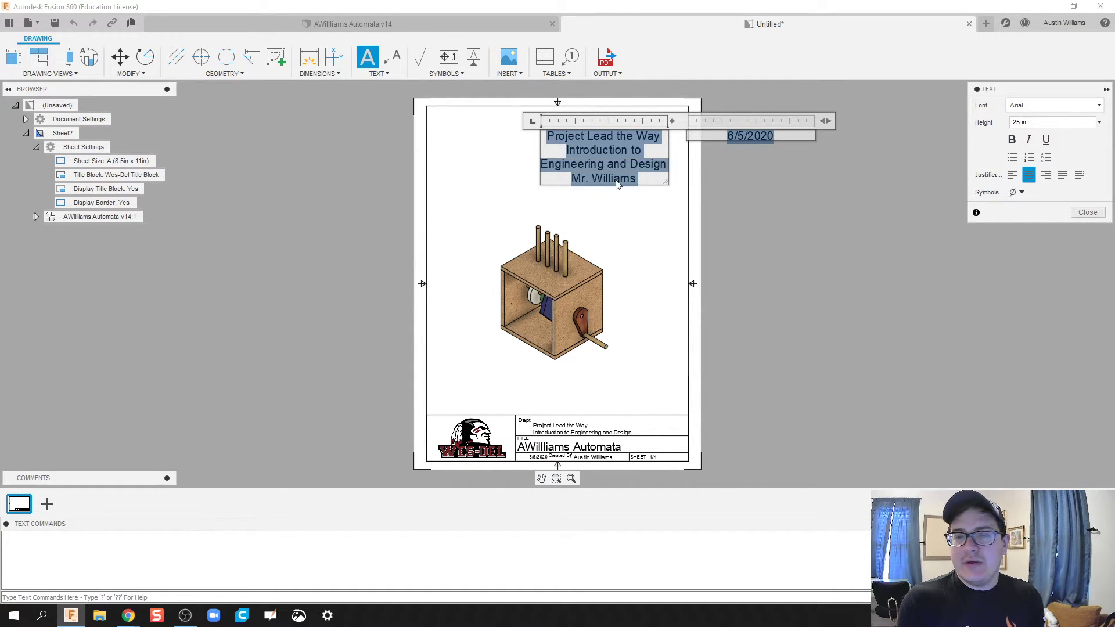
mouse_move(666, 183)
left_mouse_down()
mouse_move(669, 222)
mouse_move(675, 202)
left_mouse_up()
left_click(1088, 212)
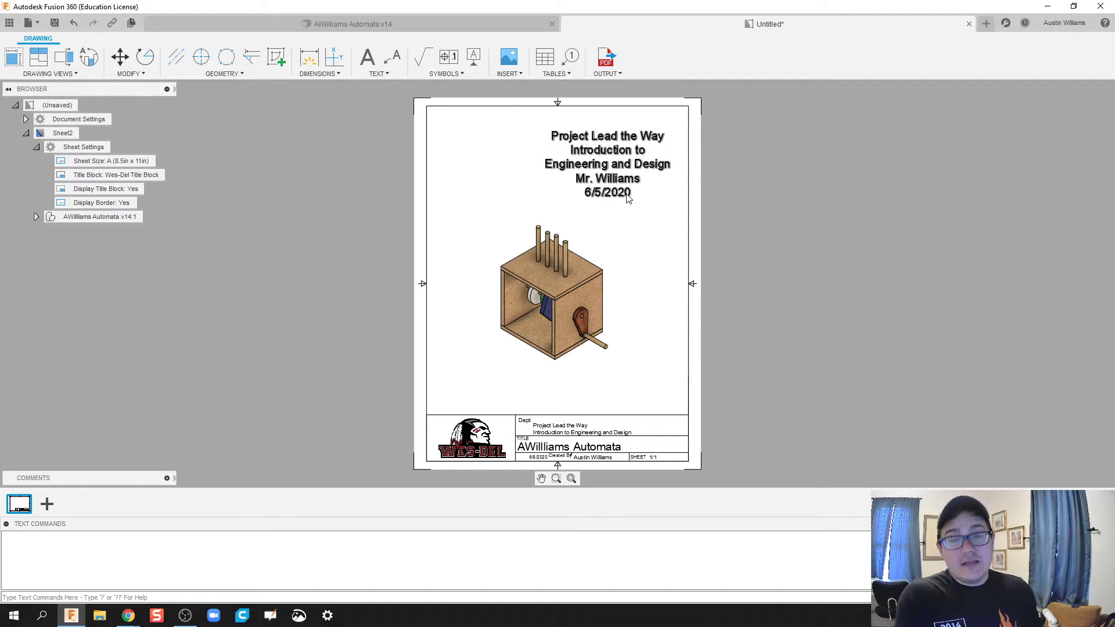
- Move the title text block so it sits centred across the sheet above the isometric view
left_click_drag(541, 133, 487, 132)
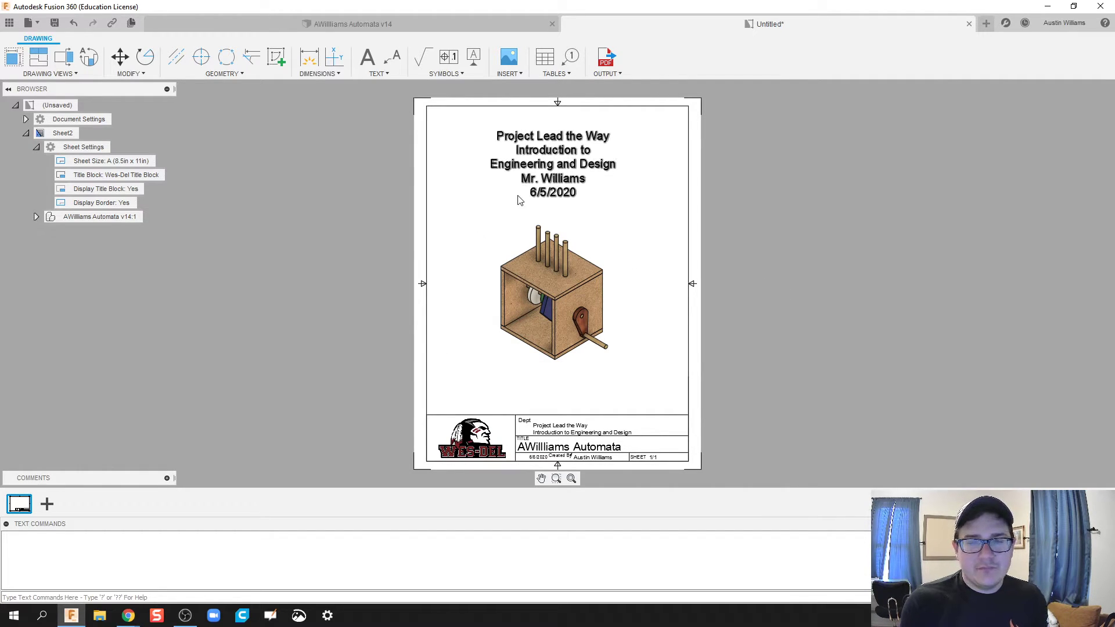
- Add a second sheet to the drawing and set its sheet size to B (17in x 11in)
left_click(47, 505)
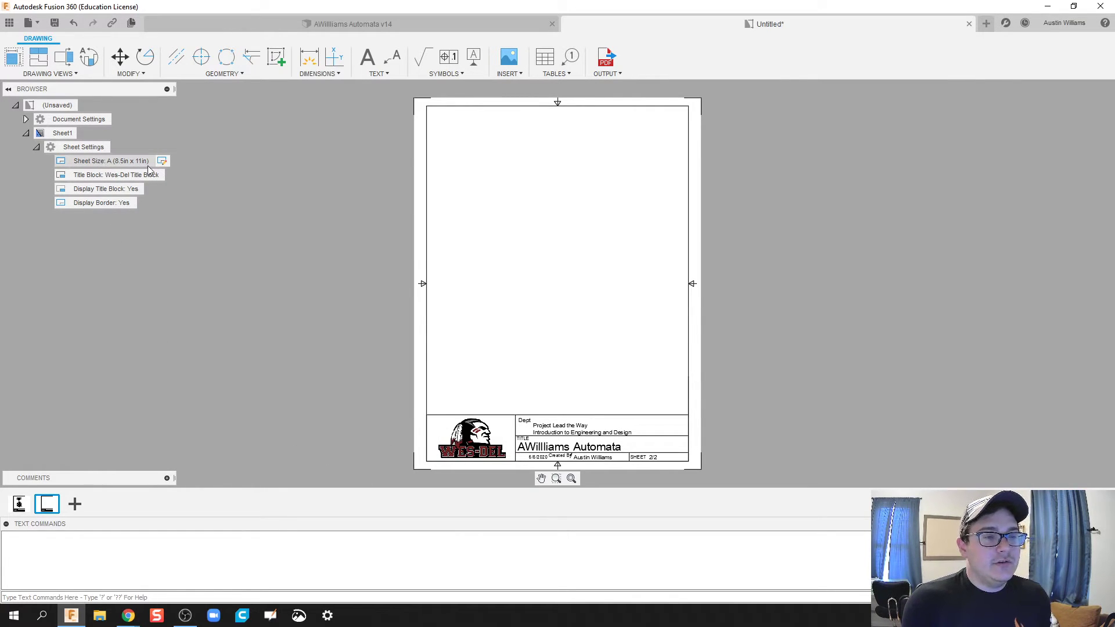
left_click(162, 164)
left_click(1052, 107)
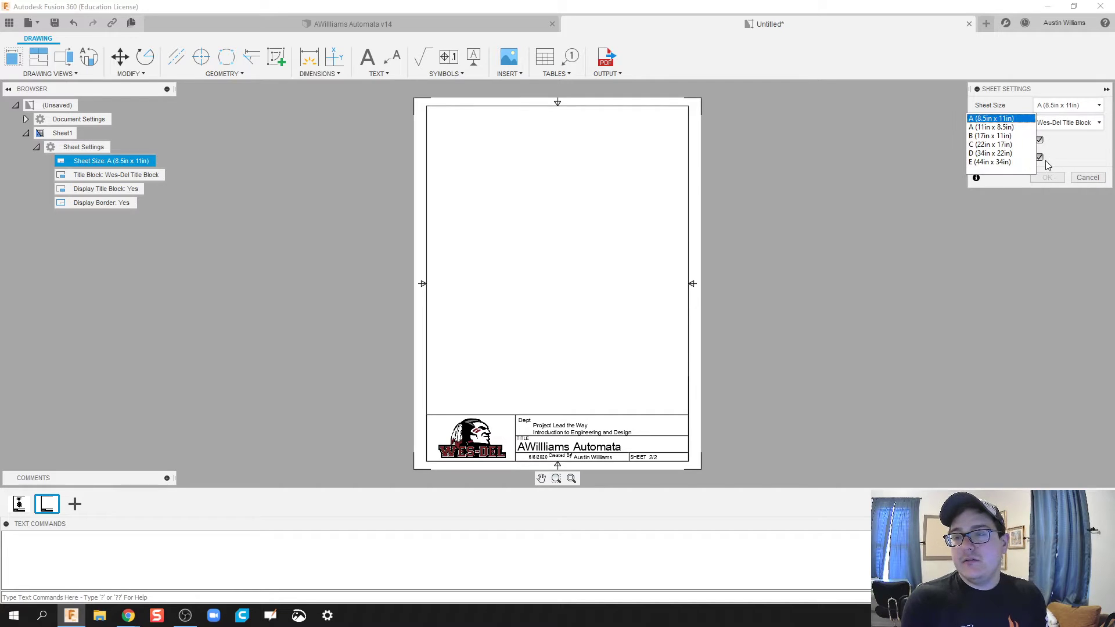
left_click(1010, 138)
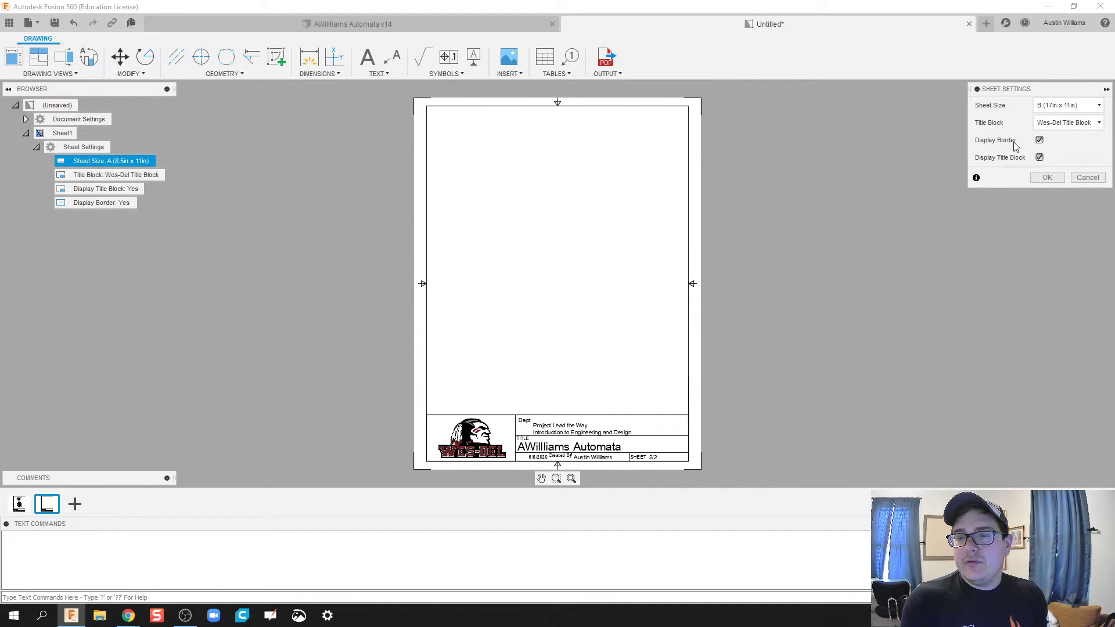
left_click(1045, 177)
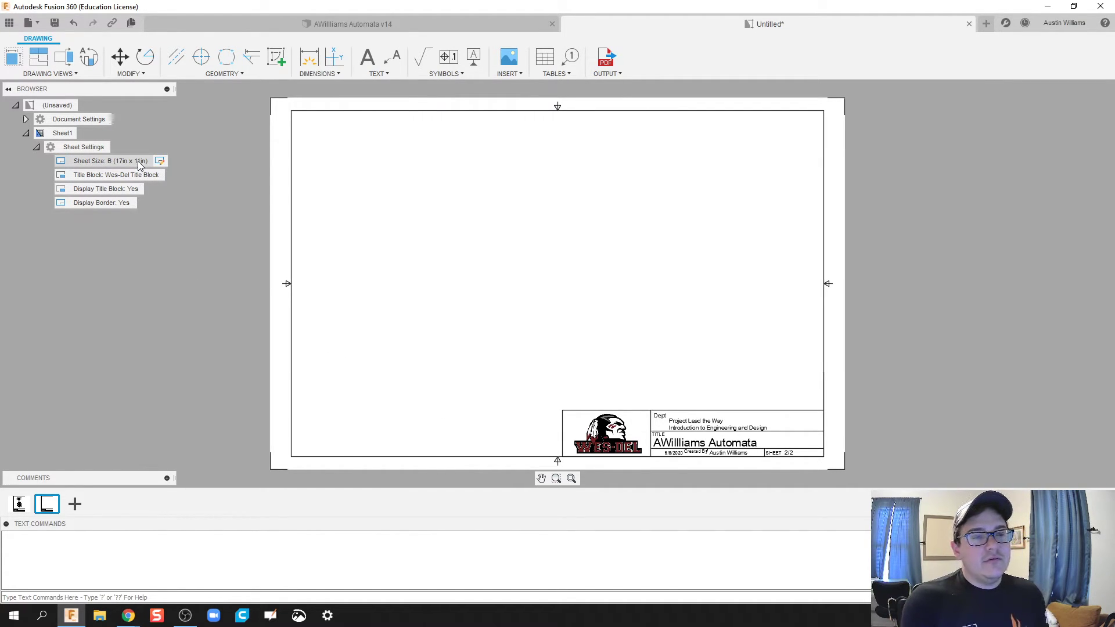
- Place a Front base view of the assembly slightly right of the sheet's centre and set its scale to 3/8
left_click(13, 55)
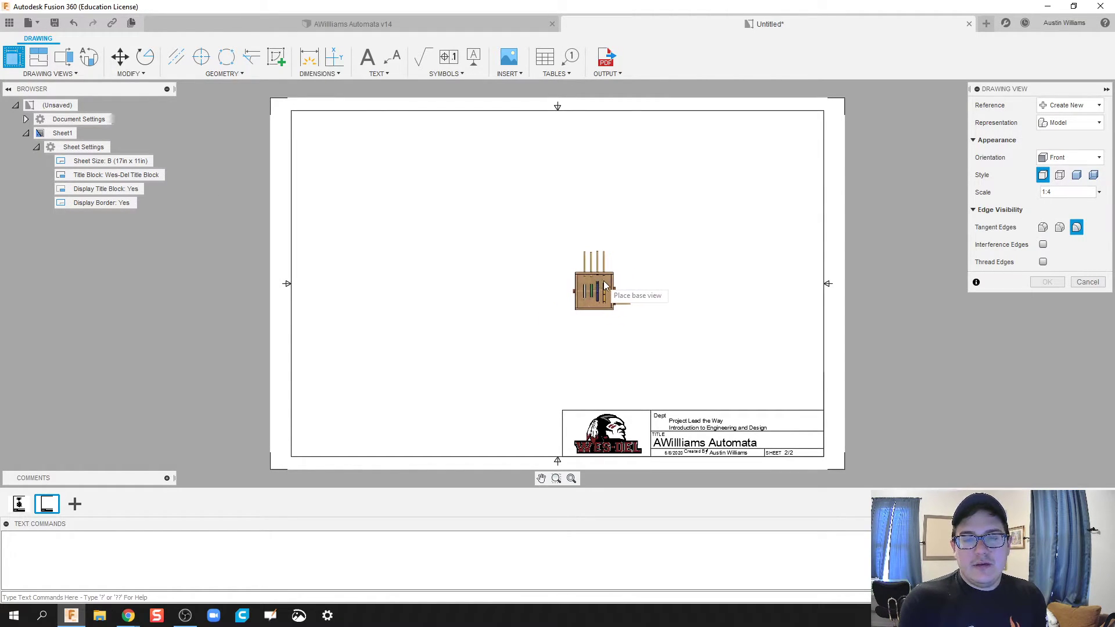
left_click(608, 285)
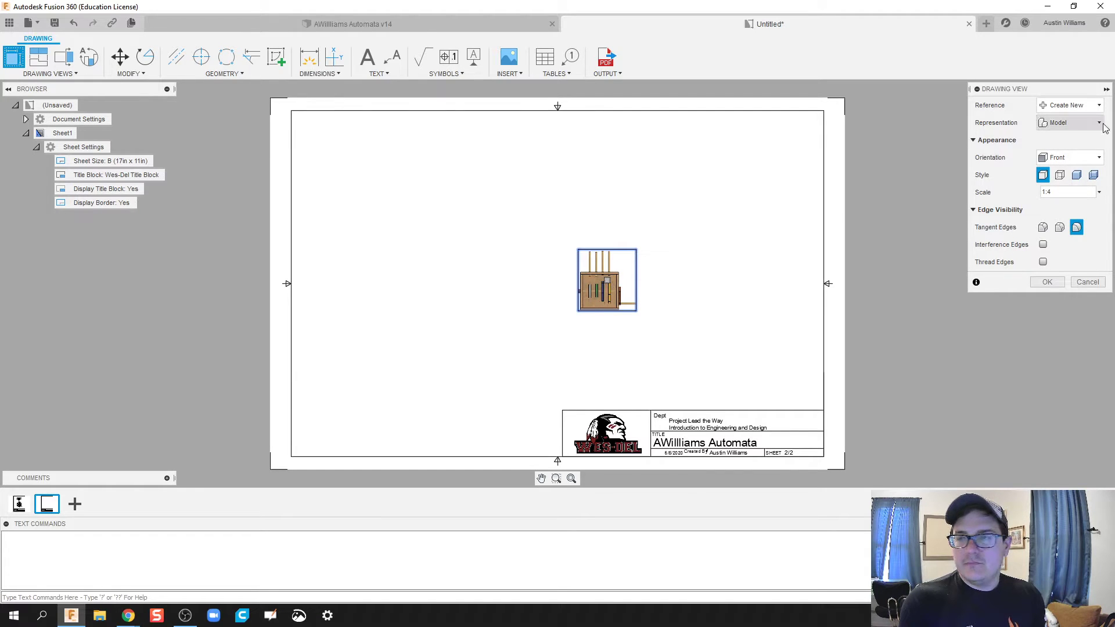
double_click(1049, 193)
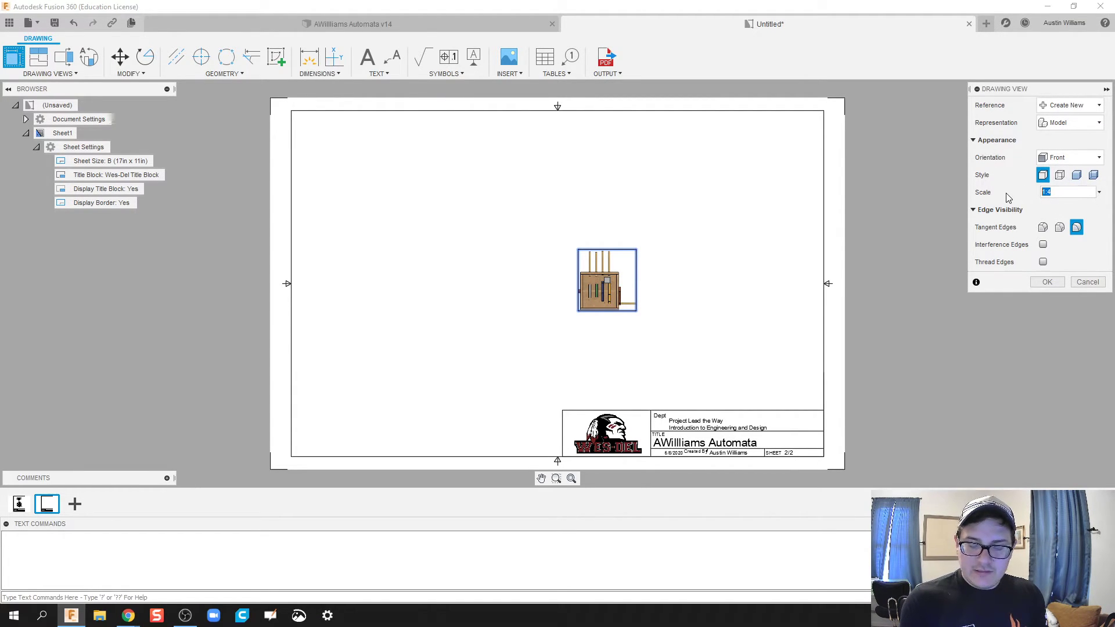
left_click(1099, 192)
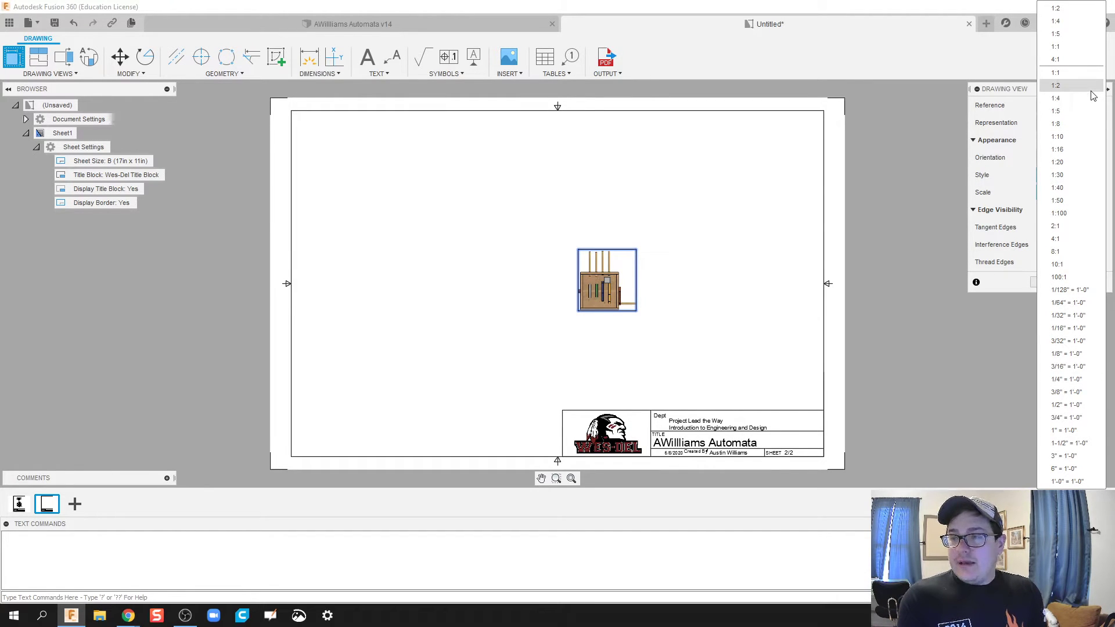
left_click(1091, 90)
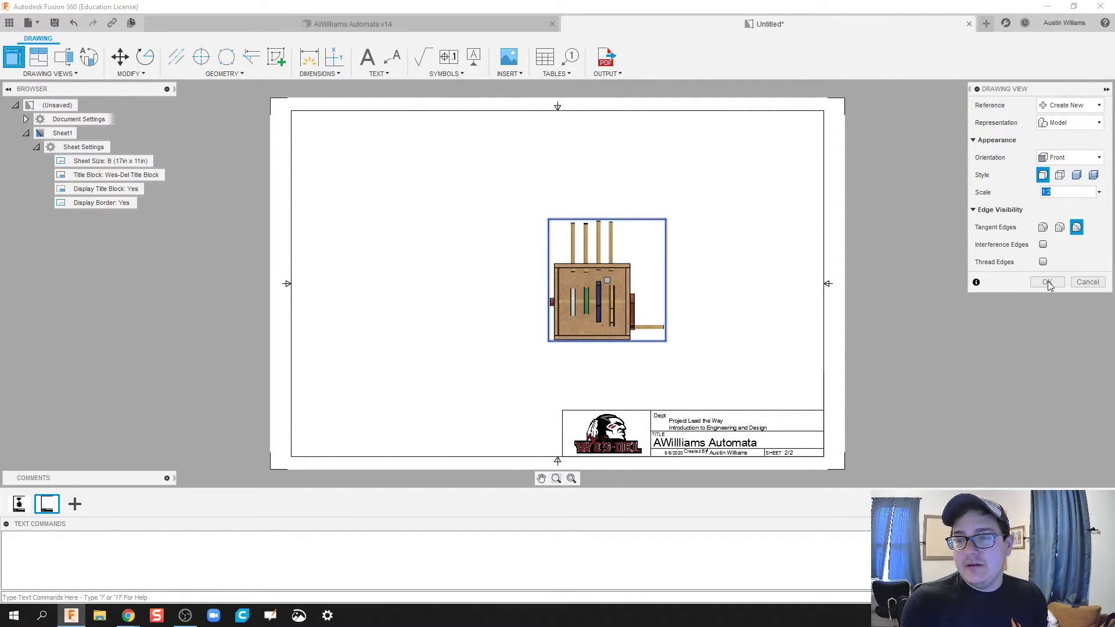
left_click(1058, 195)
left_click_drag(1059, 197, 1037, 201)
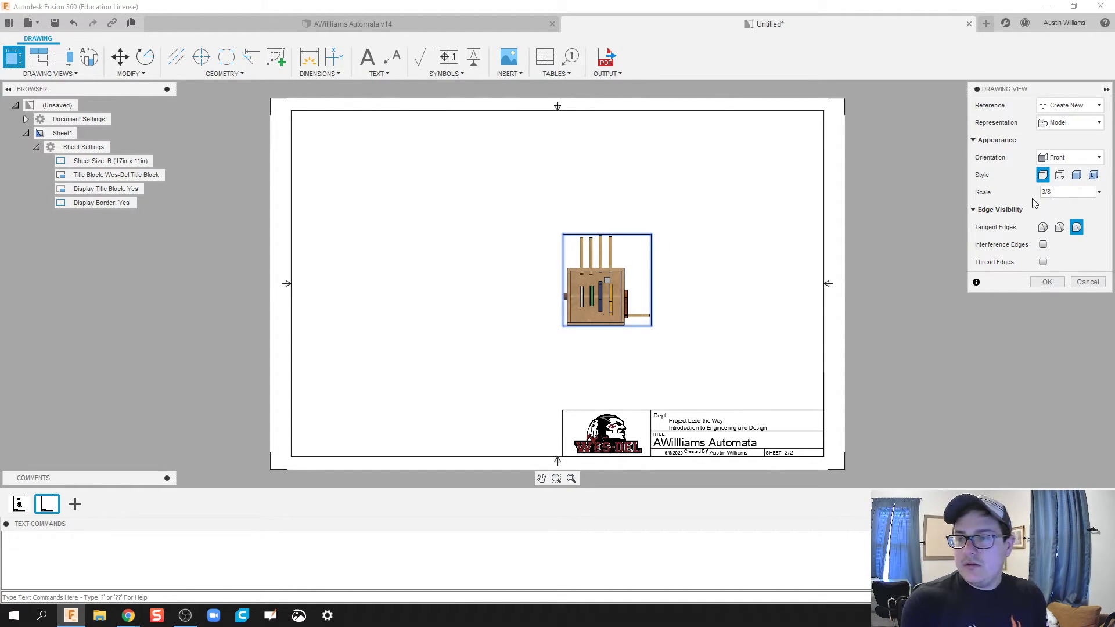
left_click(1047, 281)
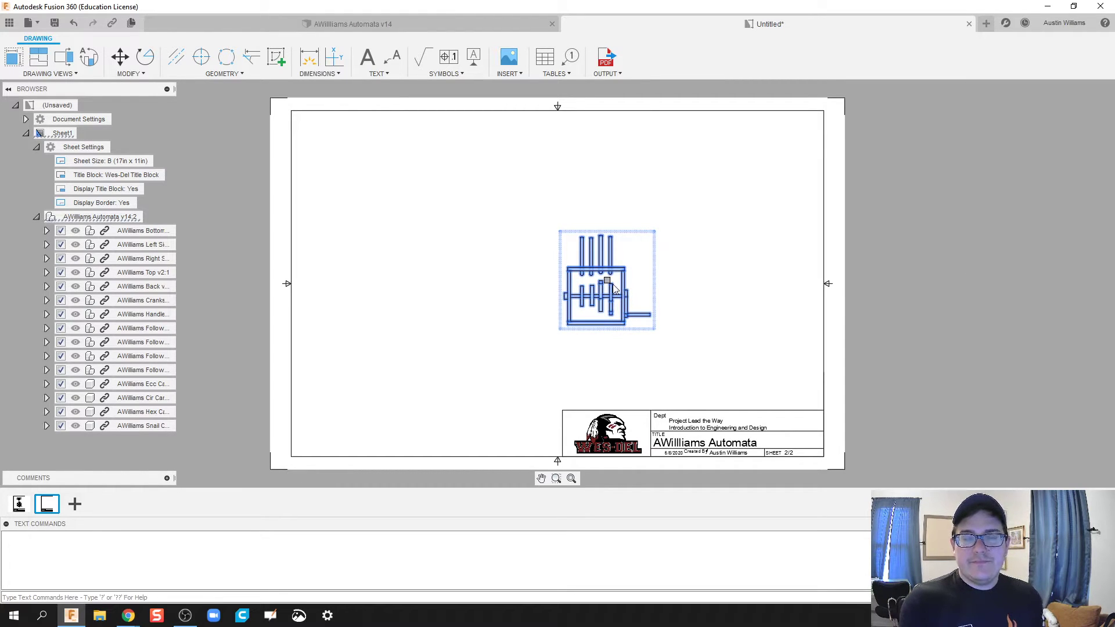
double_click(616, 288)
left_click(1074, 248)
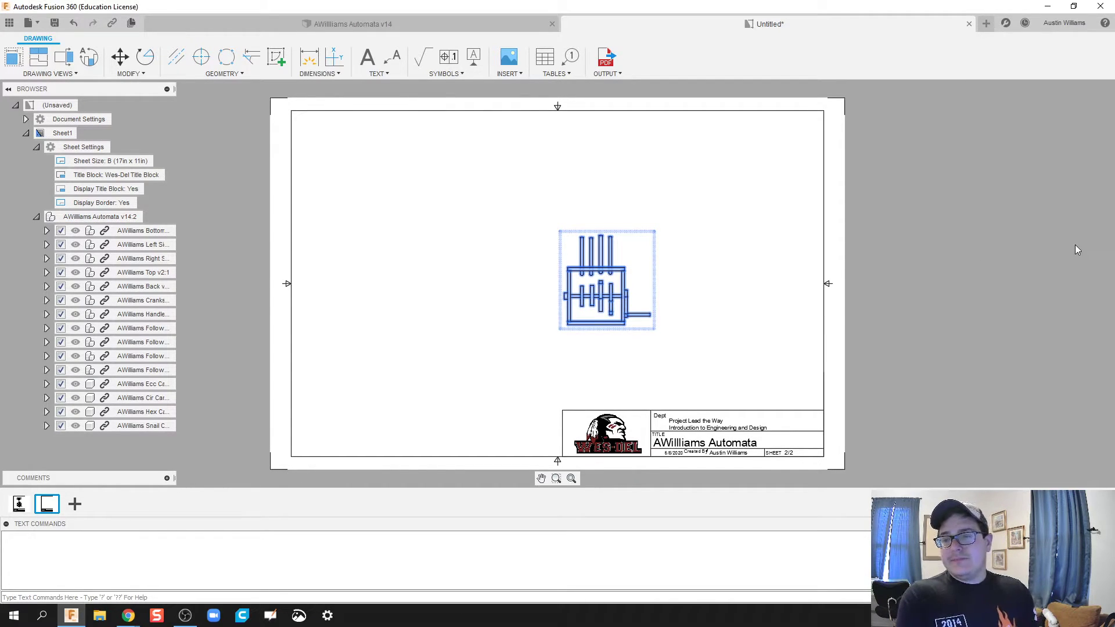
- Project the top, left-side, right-side and bottom views from the front base view
left_click(38, 56)
left_click(592, 302)
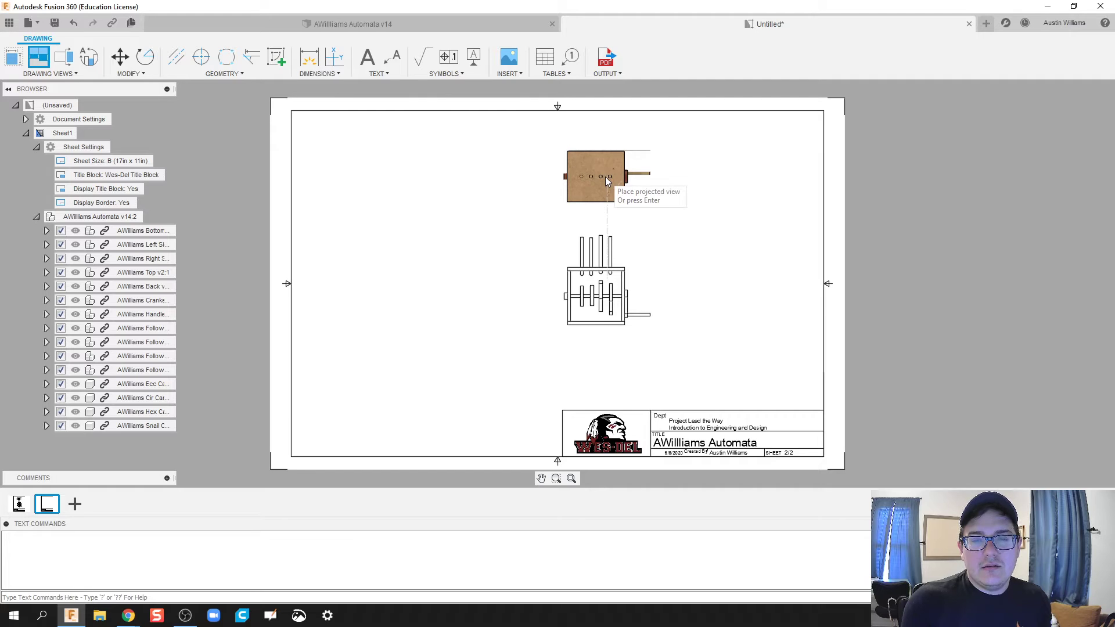
left_click(606, 177)
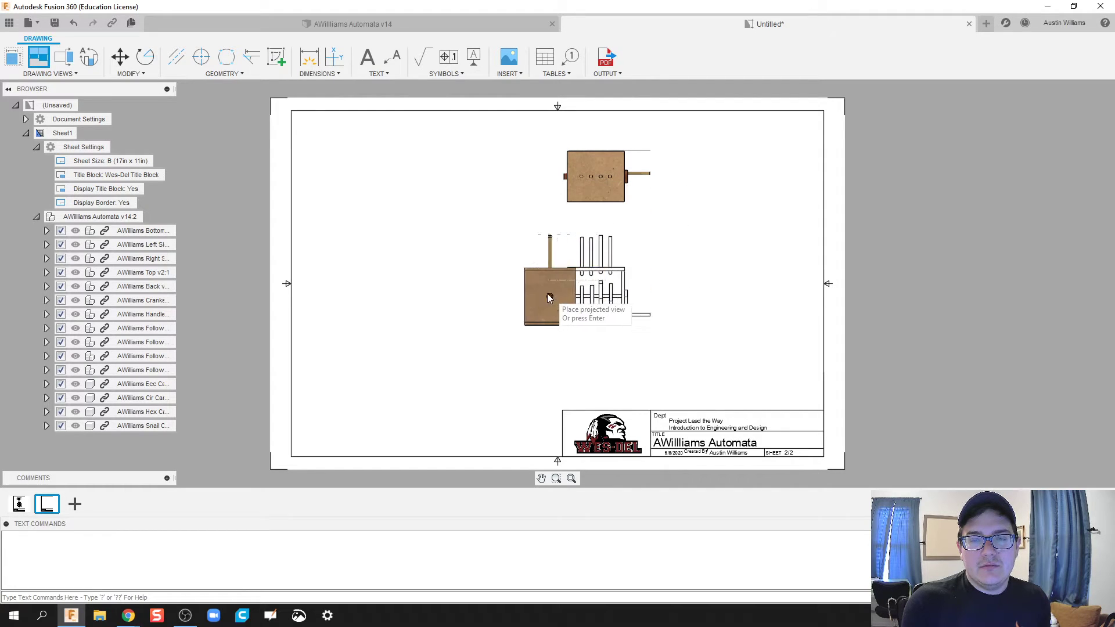
left_click(511, 294)
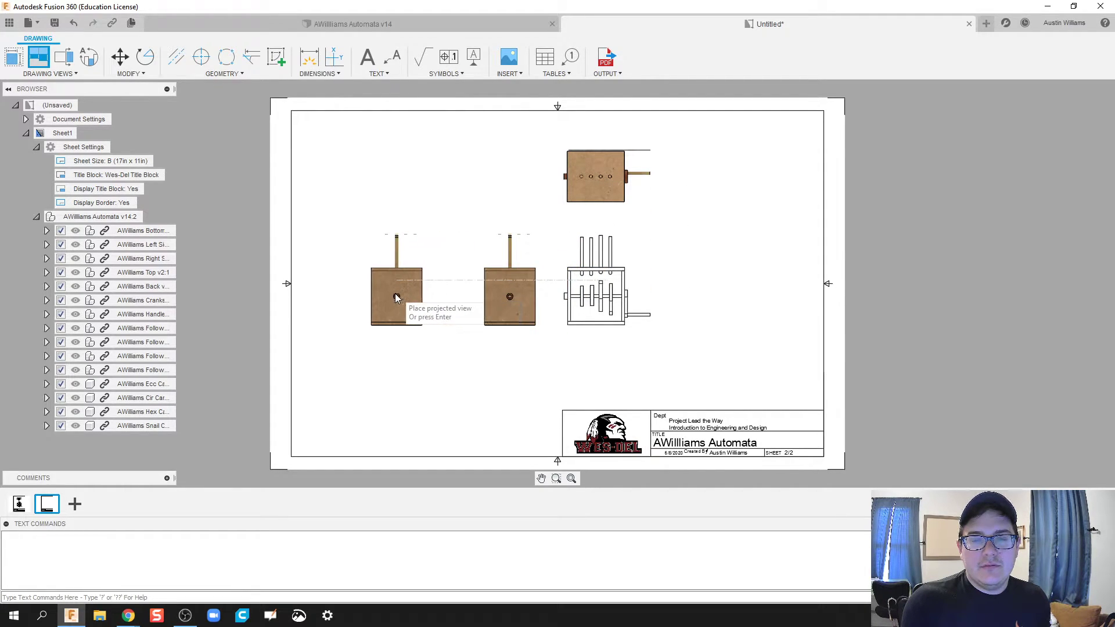
left_click(716, 297)
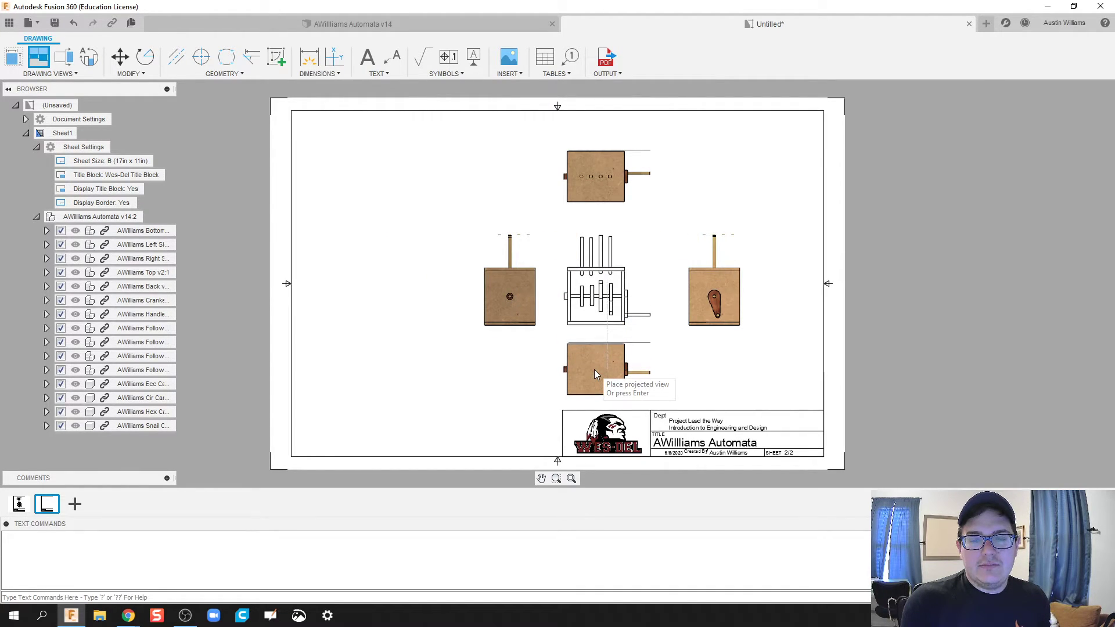
right_click(595, 369)
left_click(629, 361)
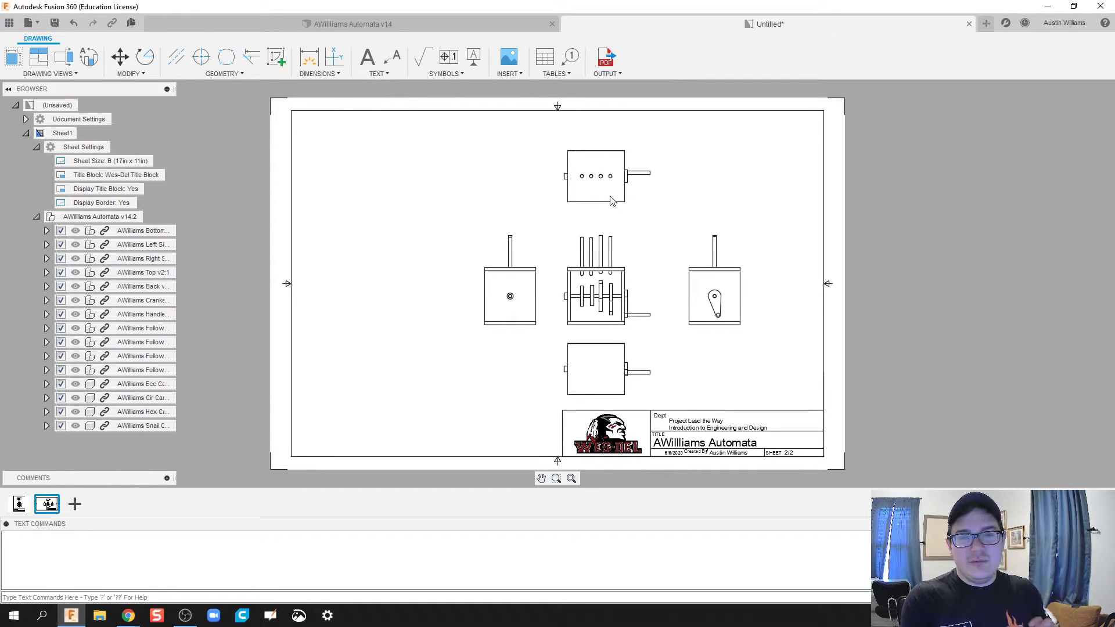
- Project a rear view from the left-side view and place it further left on the same row
right_click(505, 298)
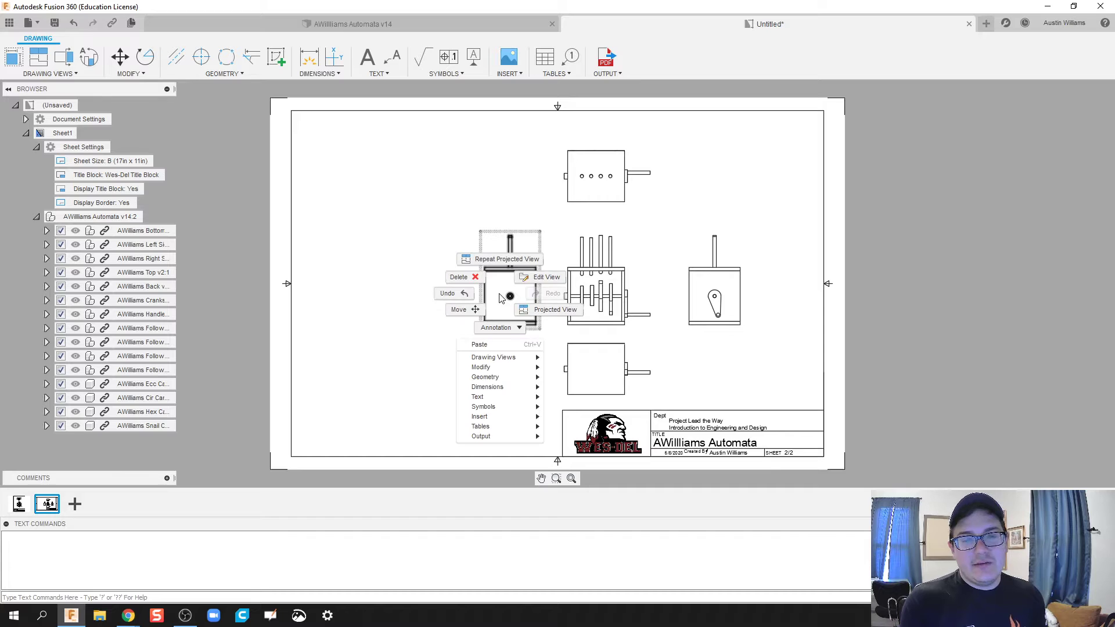
left_click(542, 310)
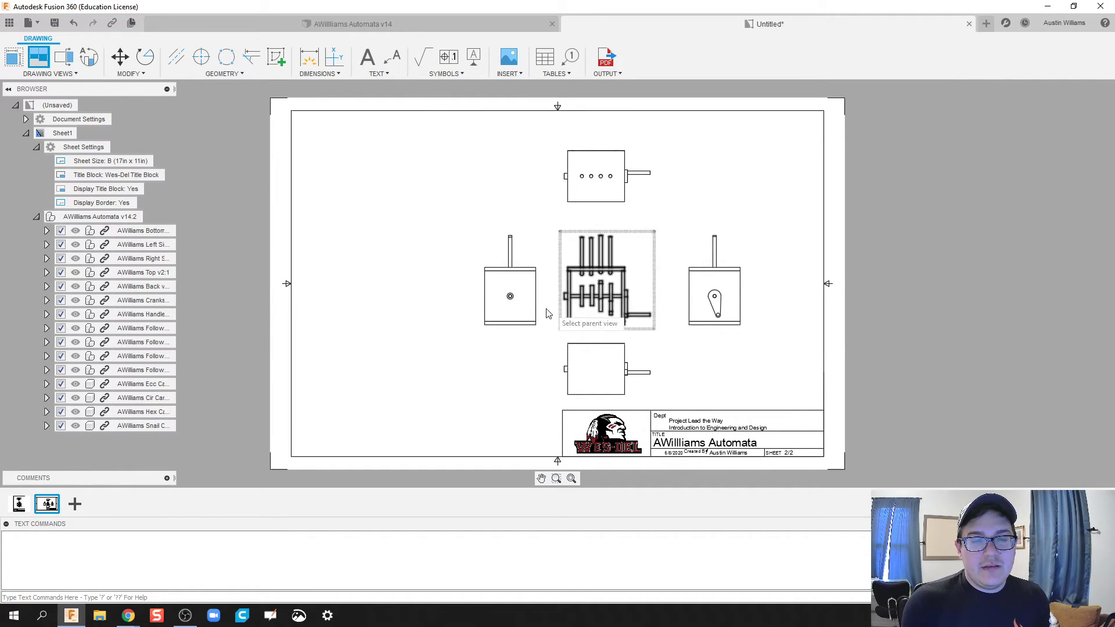
left_click(497, 309)
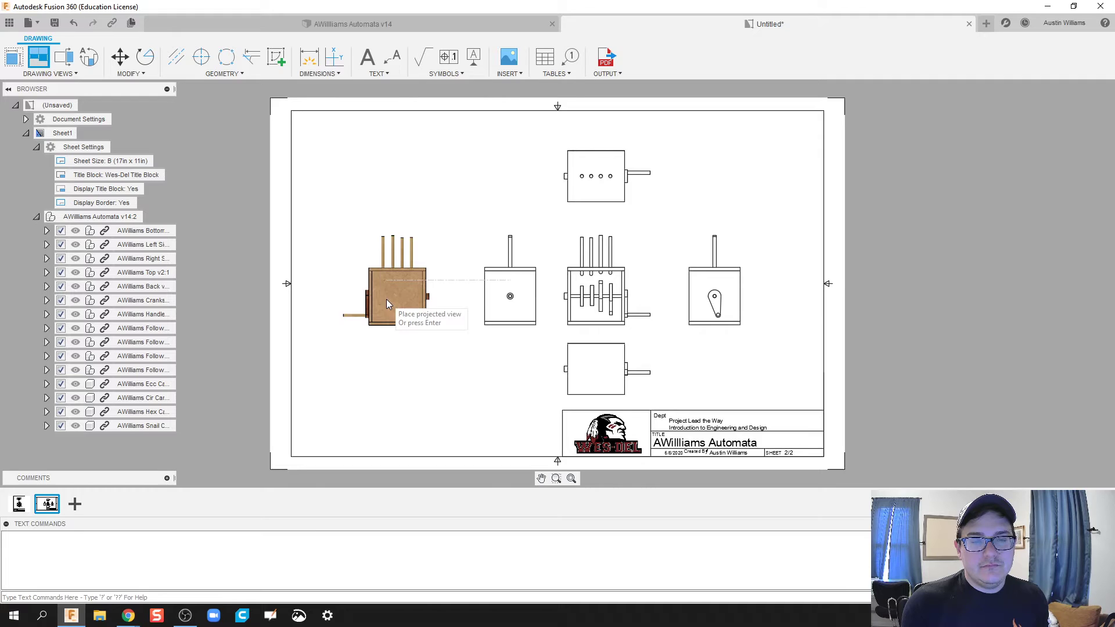
left_click(402, 299)
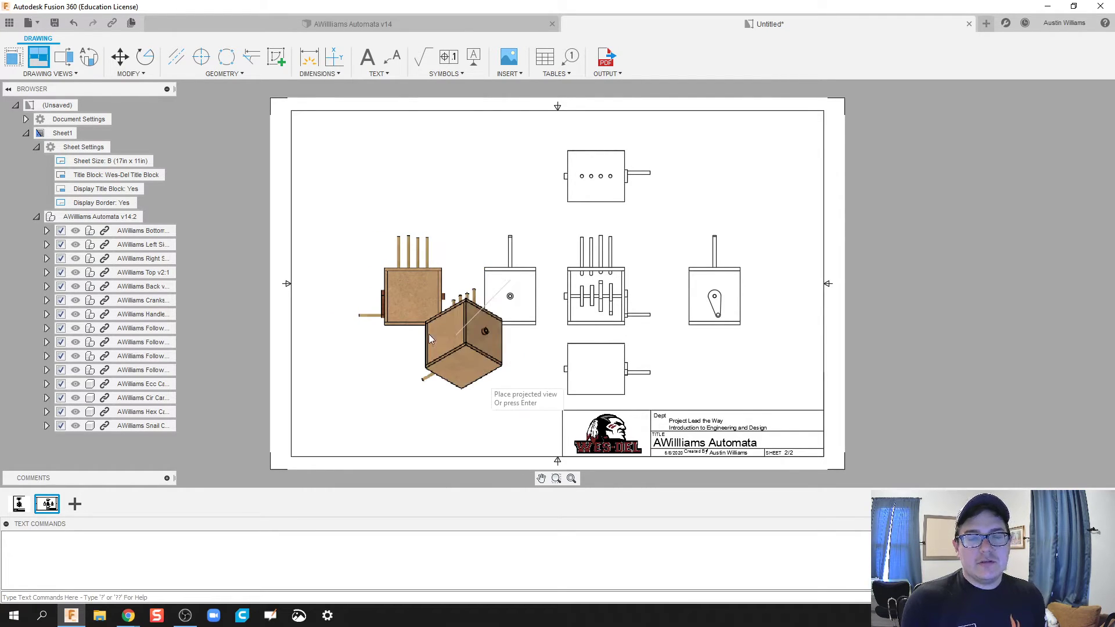
right_click(430, 334)
left_click(460, 339)
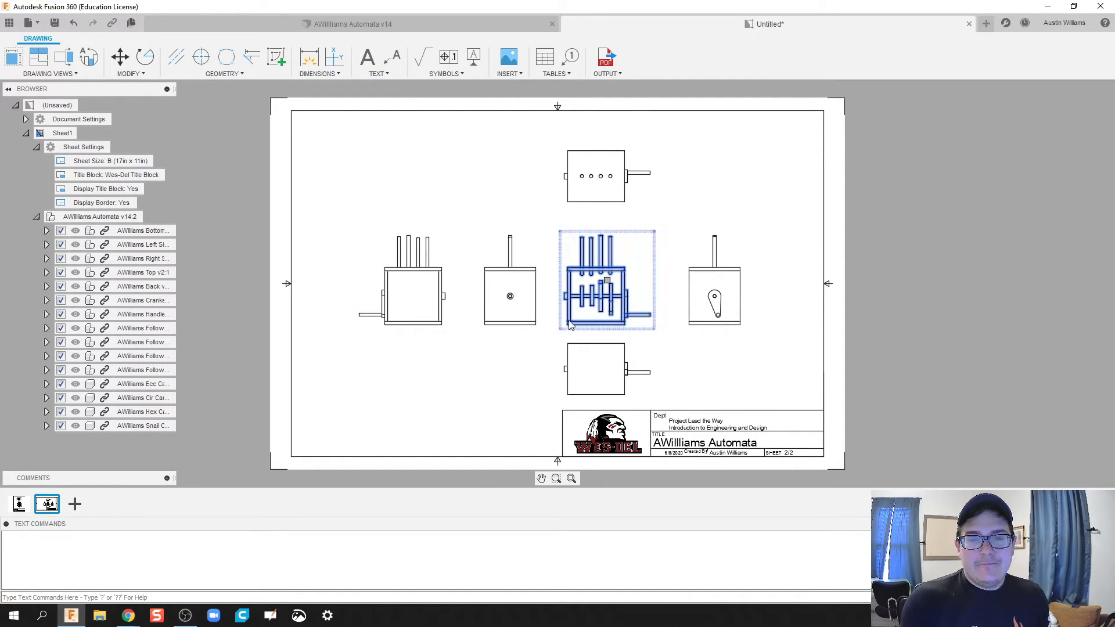
- Shift the front view slightly left and up, and move the left-side and rear views left to even out the spacing
left_click(607, 281)
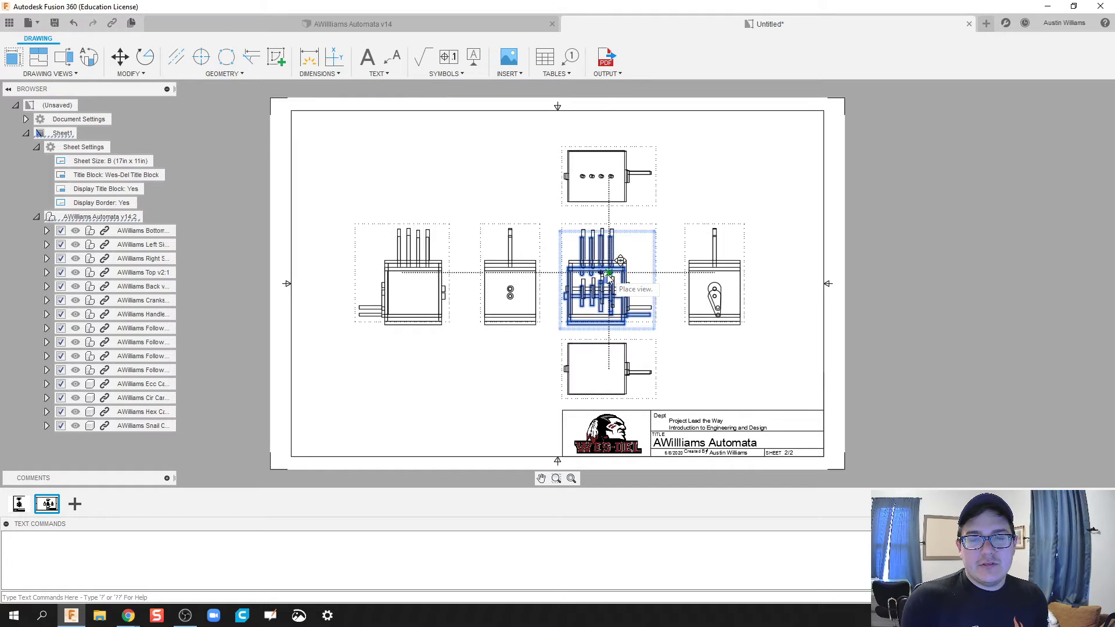
left_click(590, 281)
left_click(517, 288)
left_click(510, 275)
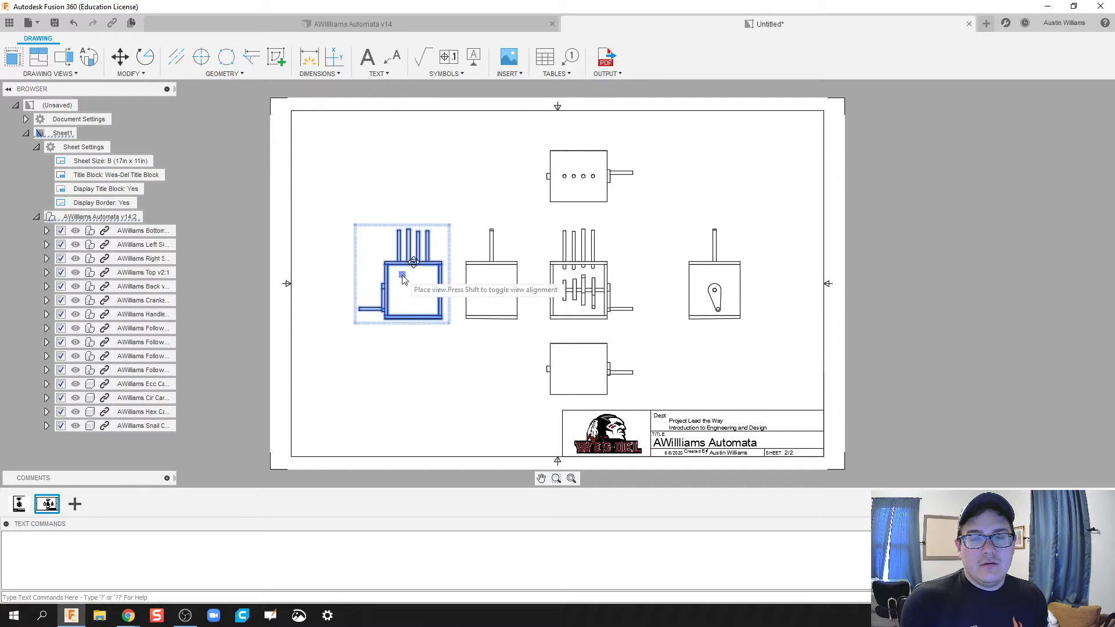
key("Escape")
left_click(601, 283)
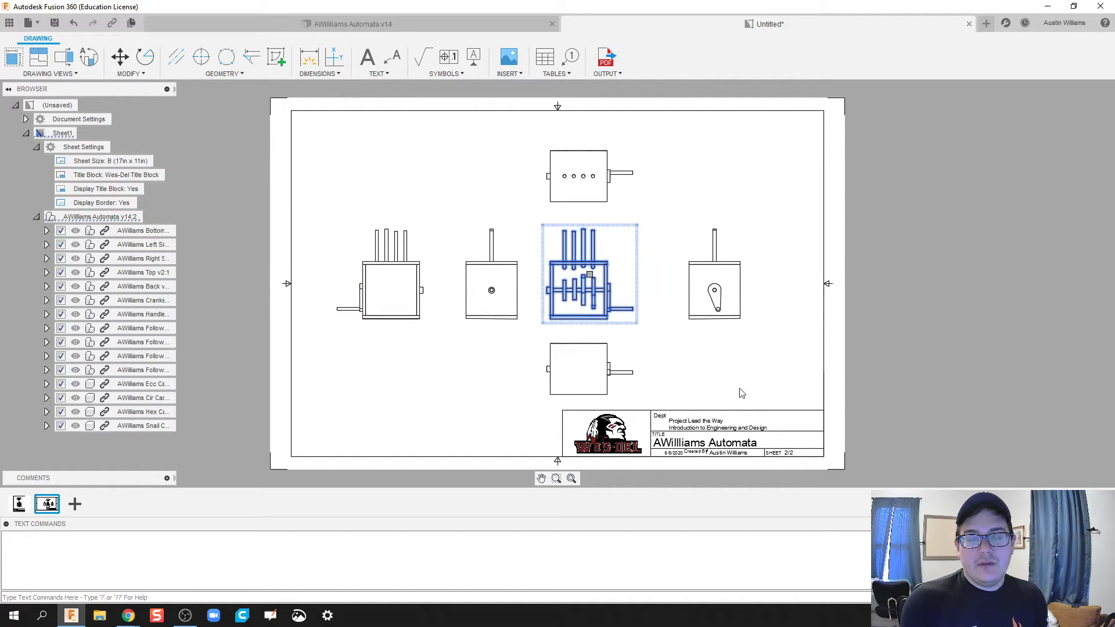
left_click(642, 289)
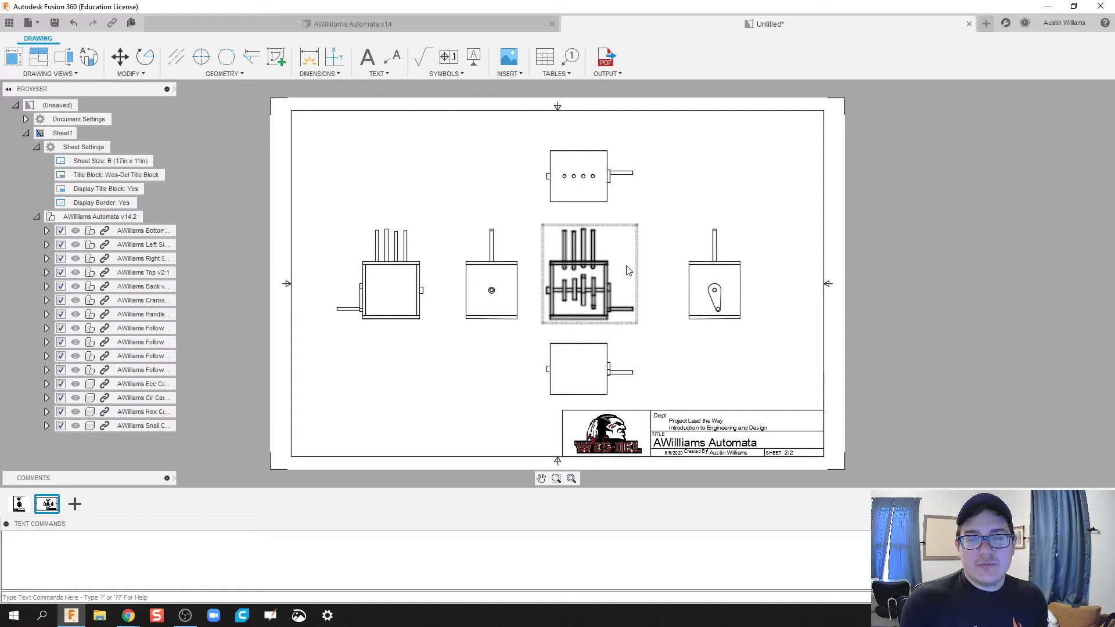
- Project an isometric view from the front view into the upper-right area of the sheet, above the right-side view
right_click(627, 270)
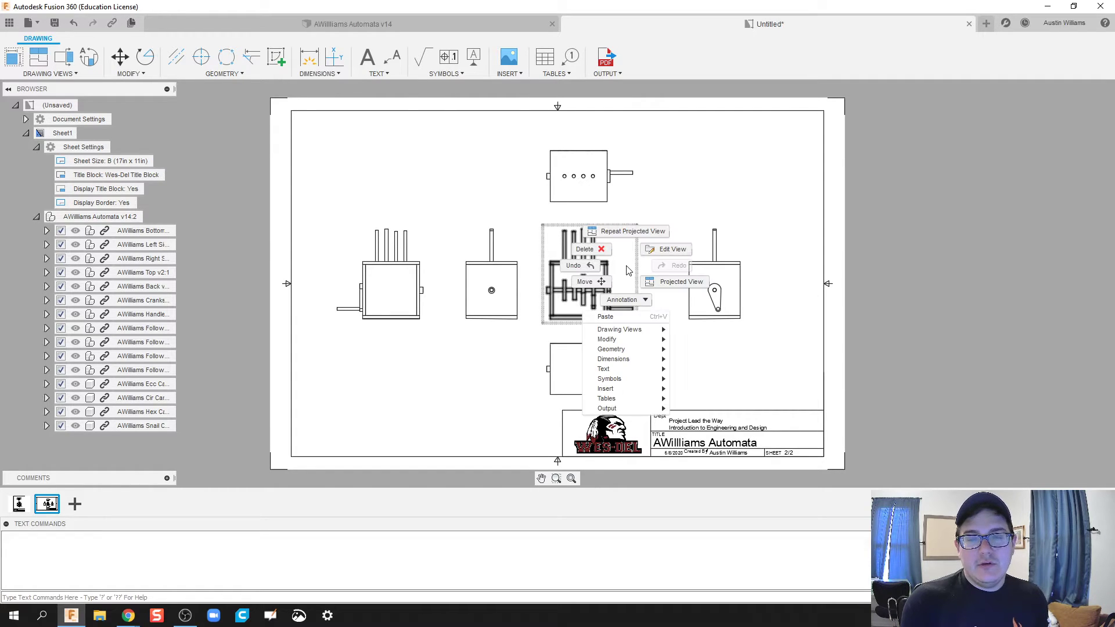
left_click(672, 281)
left_click(588, 295)
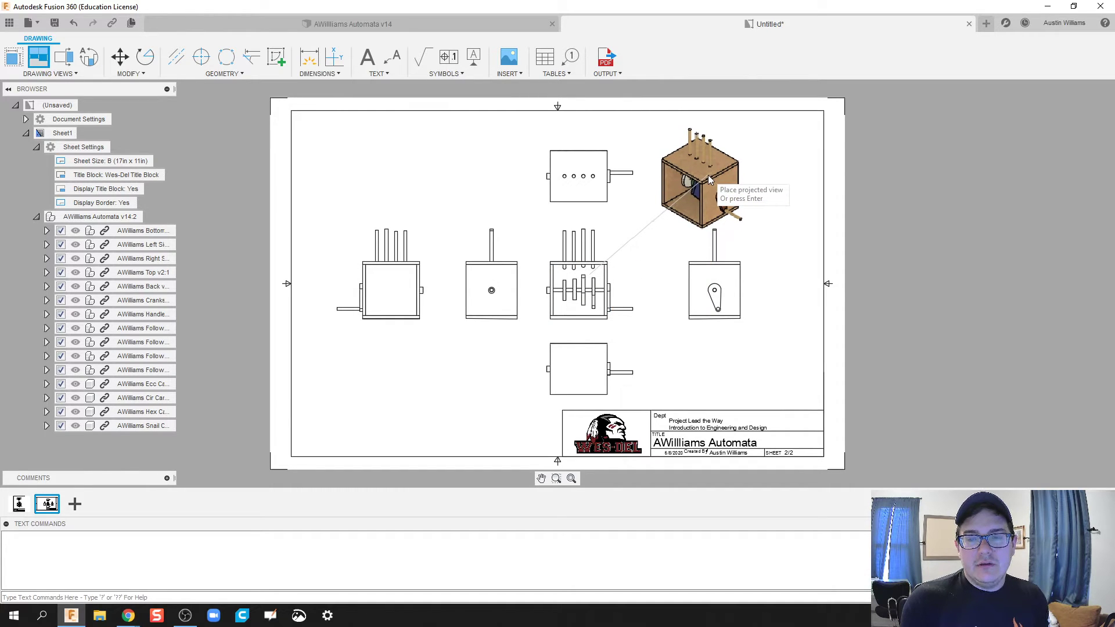
left_click(709, 175)
right_click(709, 175)
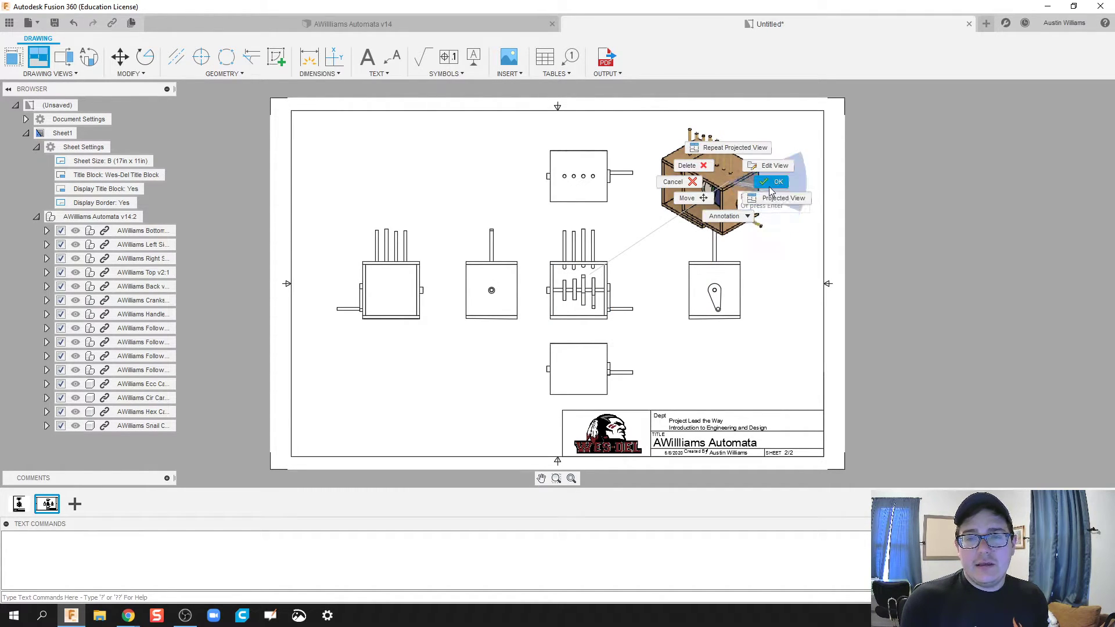
left_click(752, 212)
- Set the projected isometric view's style to Shaded, keeping its scale from the parent view
left_click(736, 142)
double_click(738, 148)
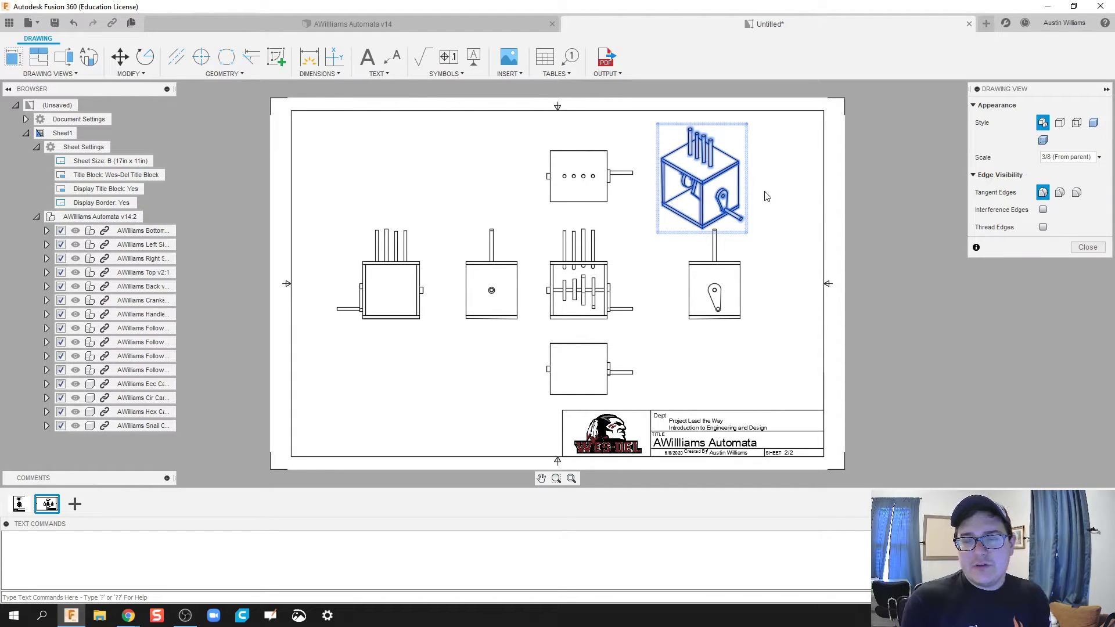
left_click(1093, 122)
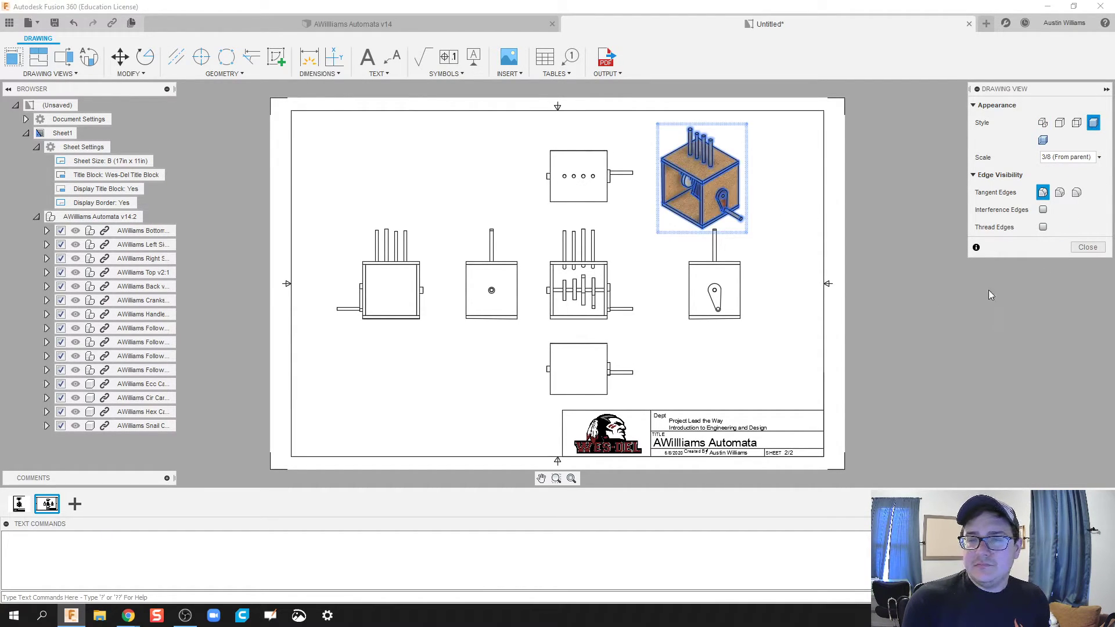
left_click(1088, 248)
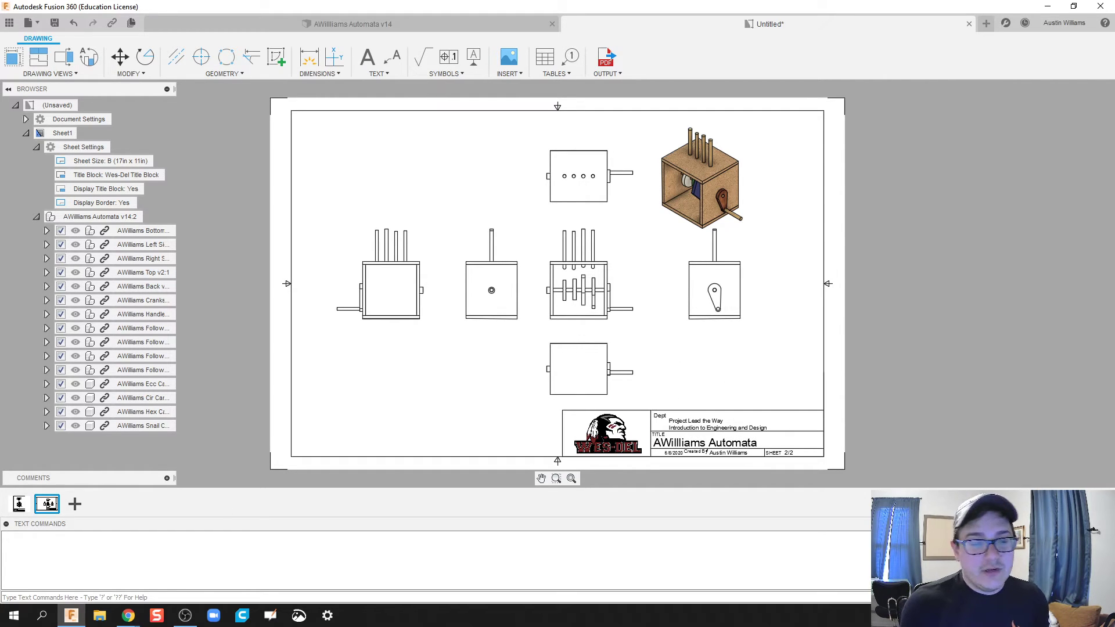
- Add a third sheet and place a front base view of the assembly at 1:2 scale near its centre
left_click(74, 505)
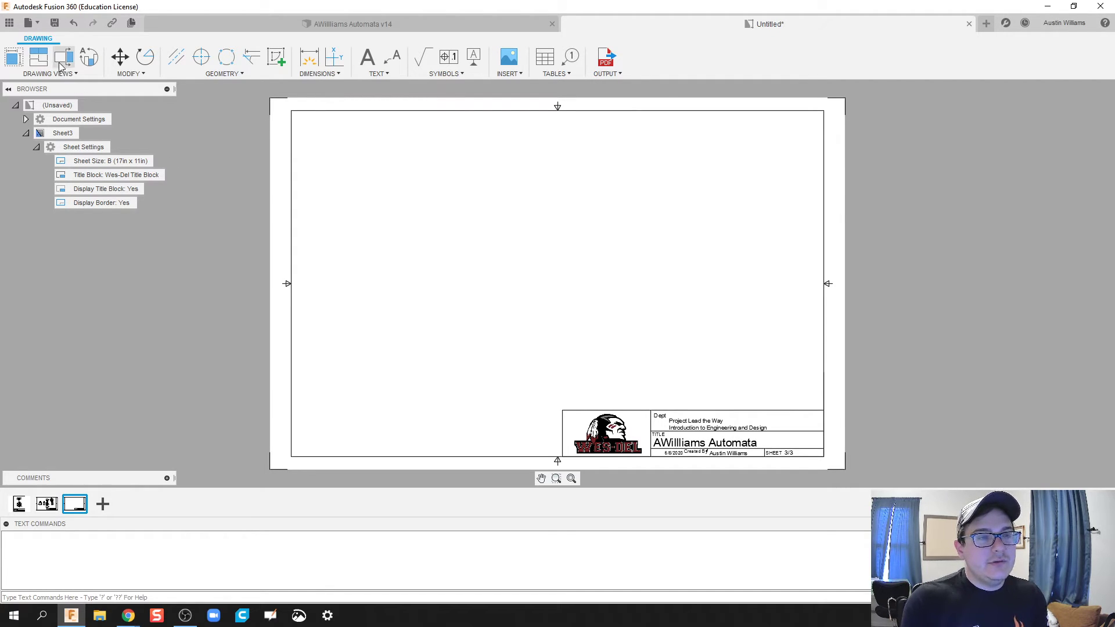
left_click(13, 57)
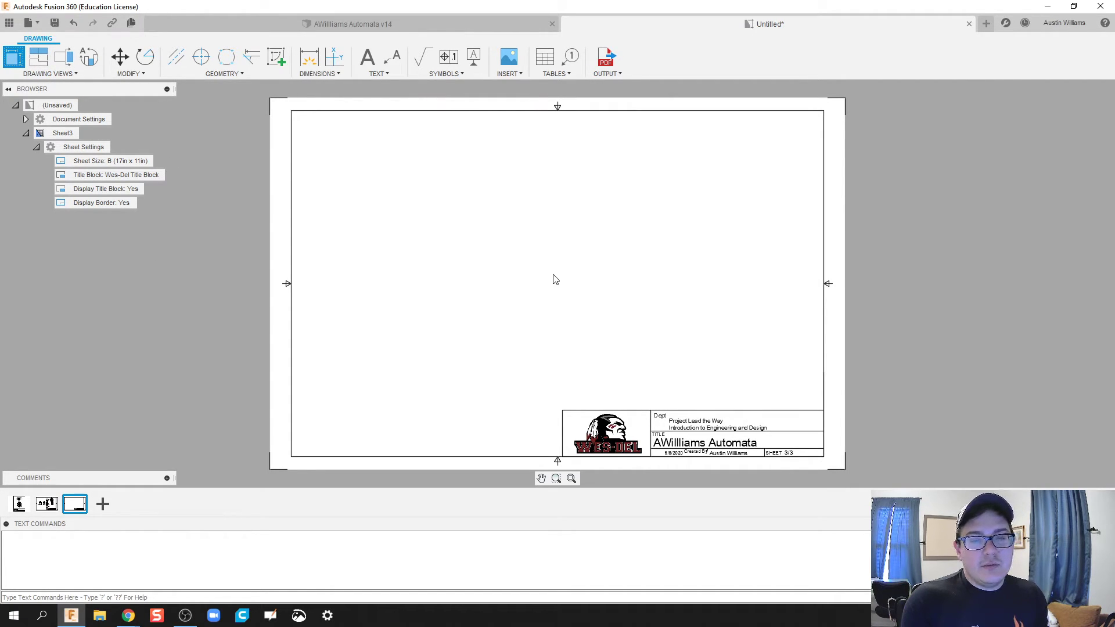
left_click(569, 275)
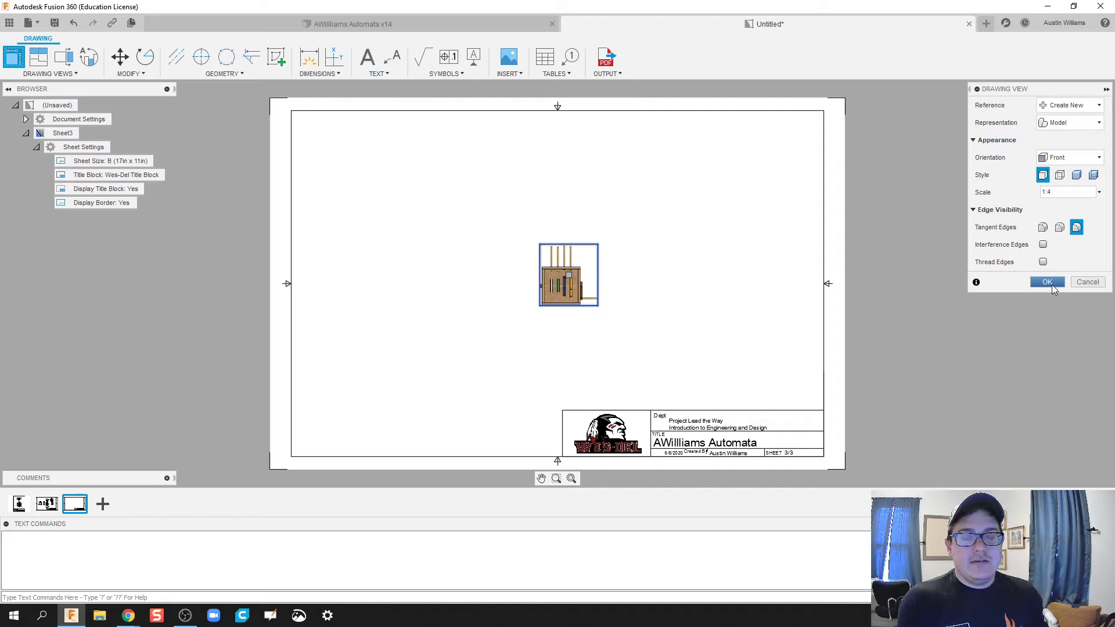
left_click(1099, 192)
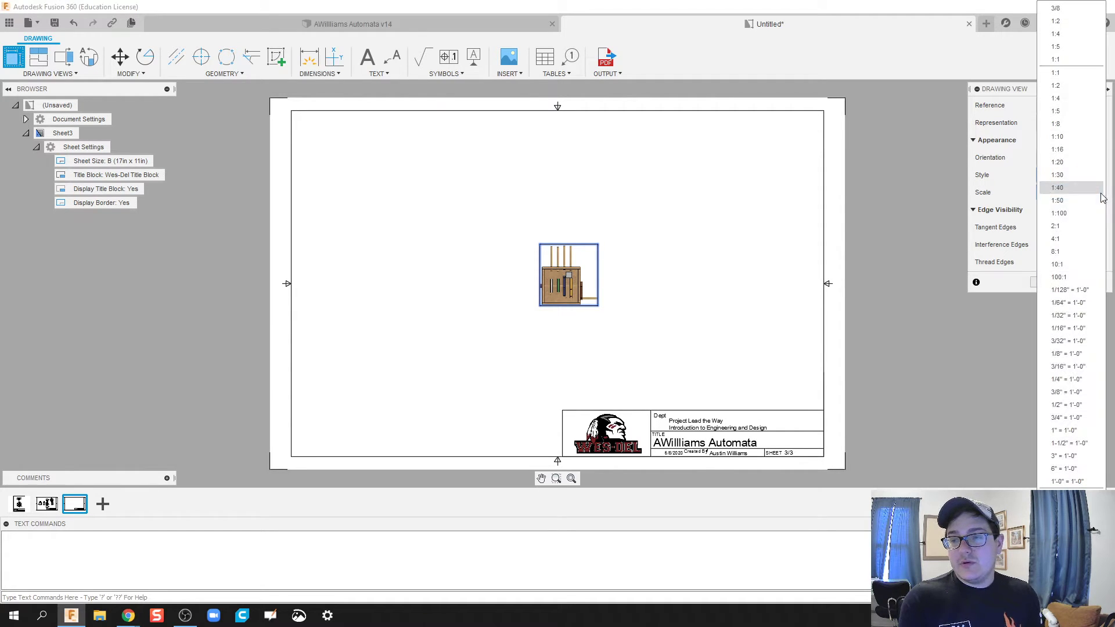
left_click(1066, 86)
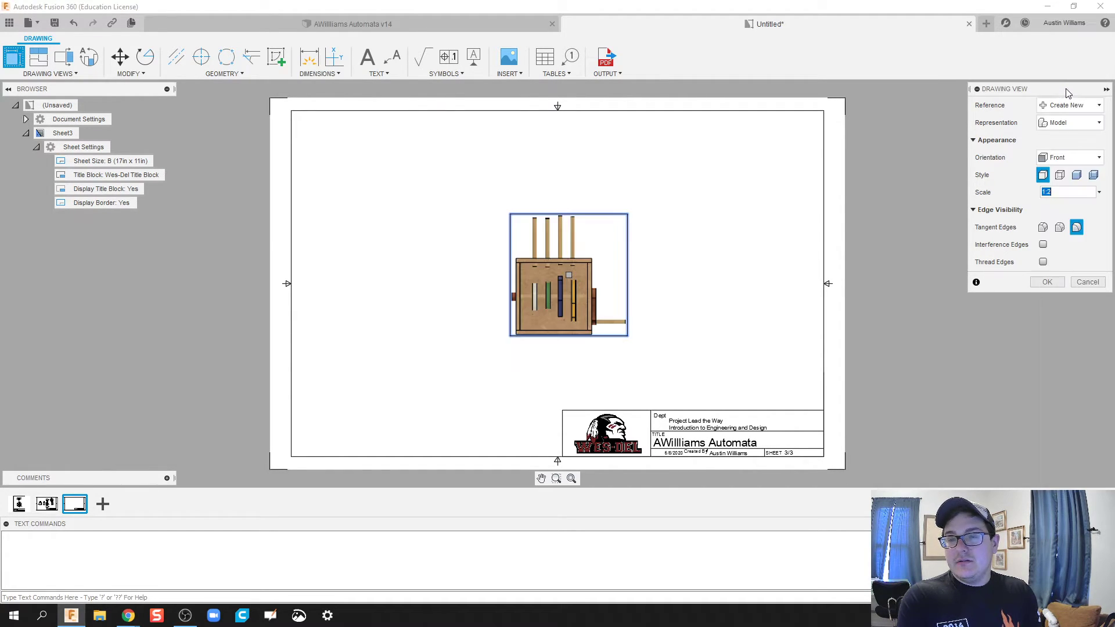
left_click(1047, 282)
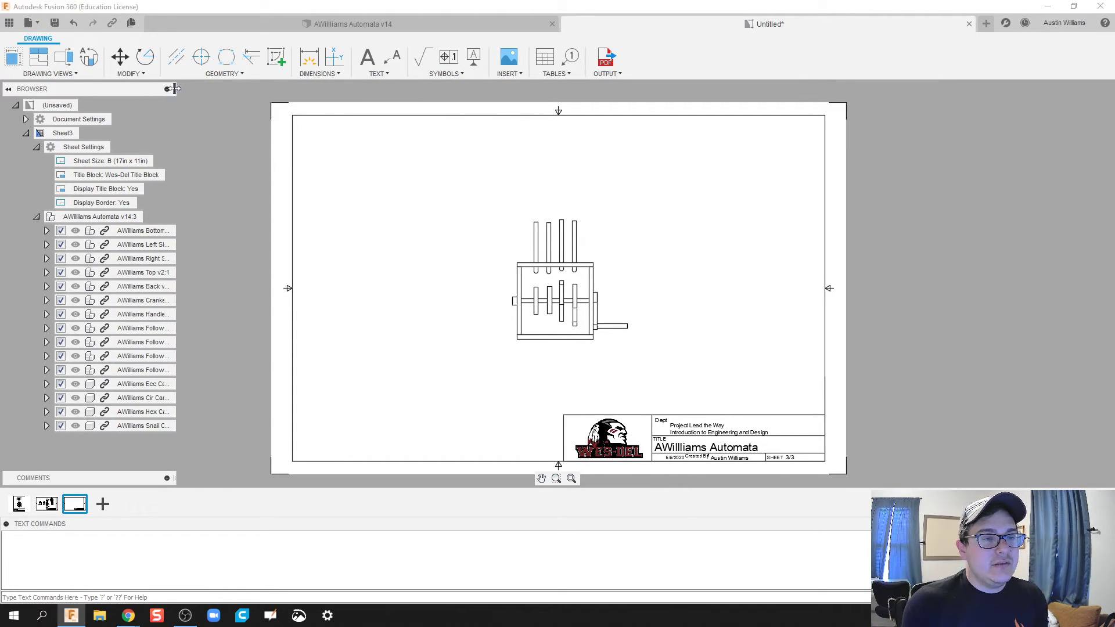
- Suppress the crankshaft, handle, all four follower rods and the eccentric, circular, hex and snail cams in the front view
left_click_drag(174, 90, 240, 90)
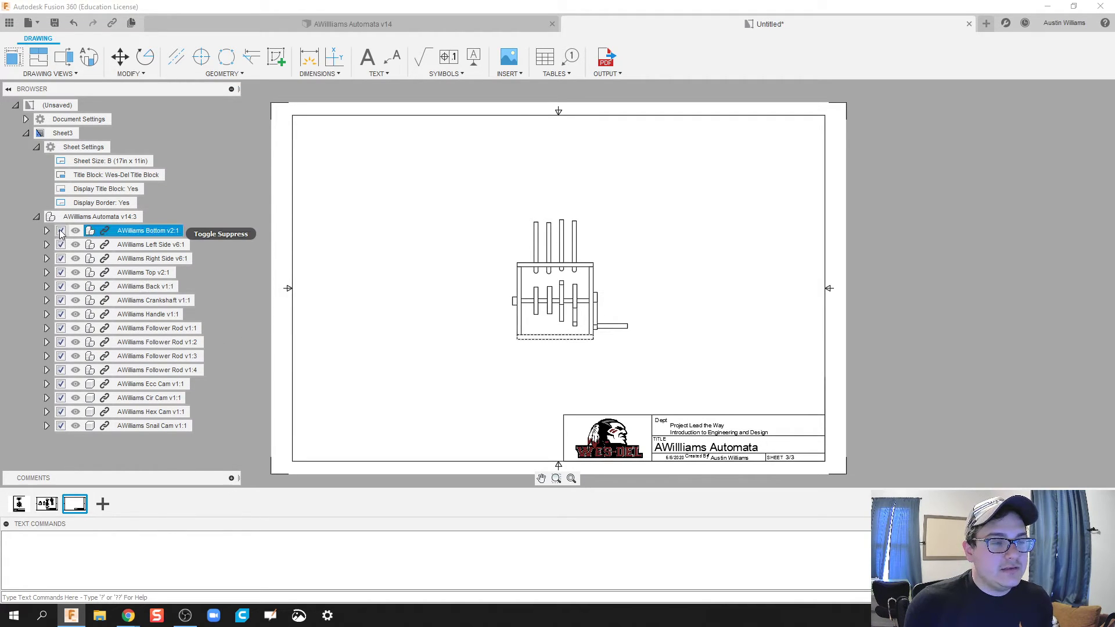
left_click(61, 301)
left_click(61, 314)
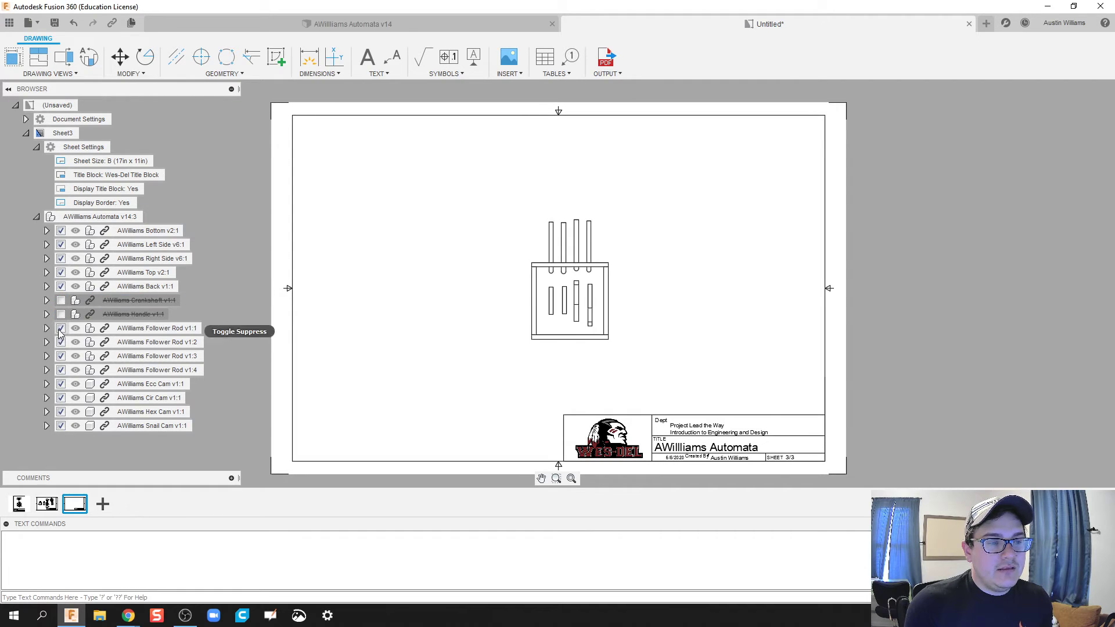
left_click(61, 329)
left_click(61, 343)
left_click(61, 356)
left_click(61, 370)
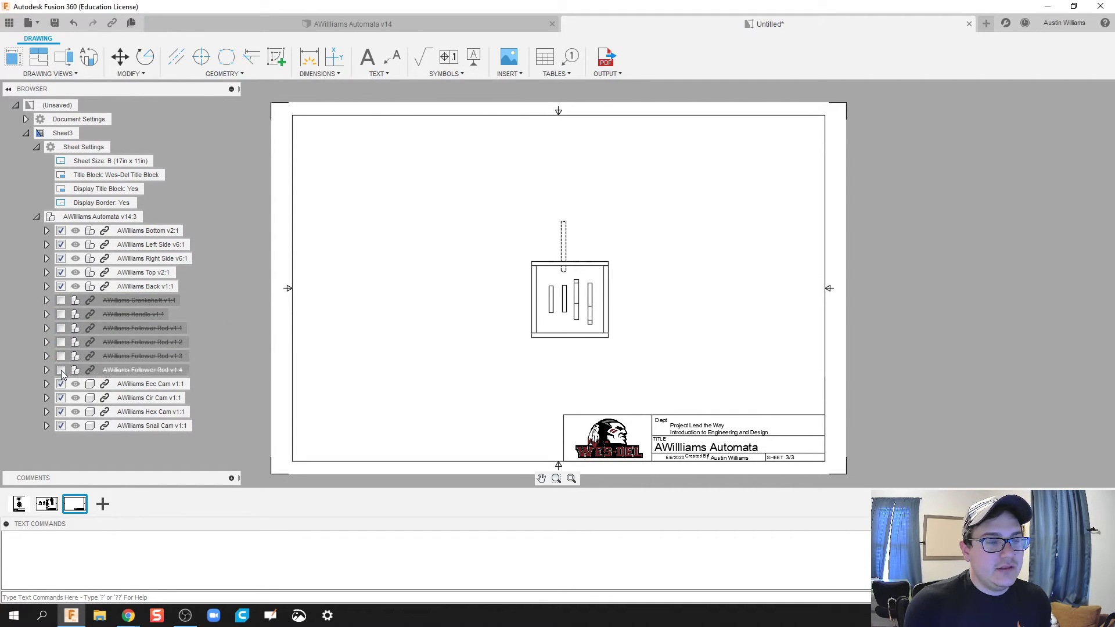
left_click(61, 384)
left_click(61, 398)
left_click(61, 411)
left_click(61, 426)
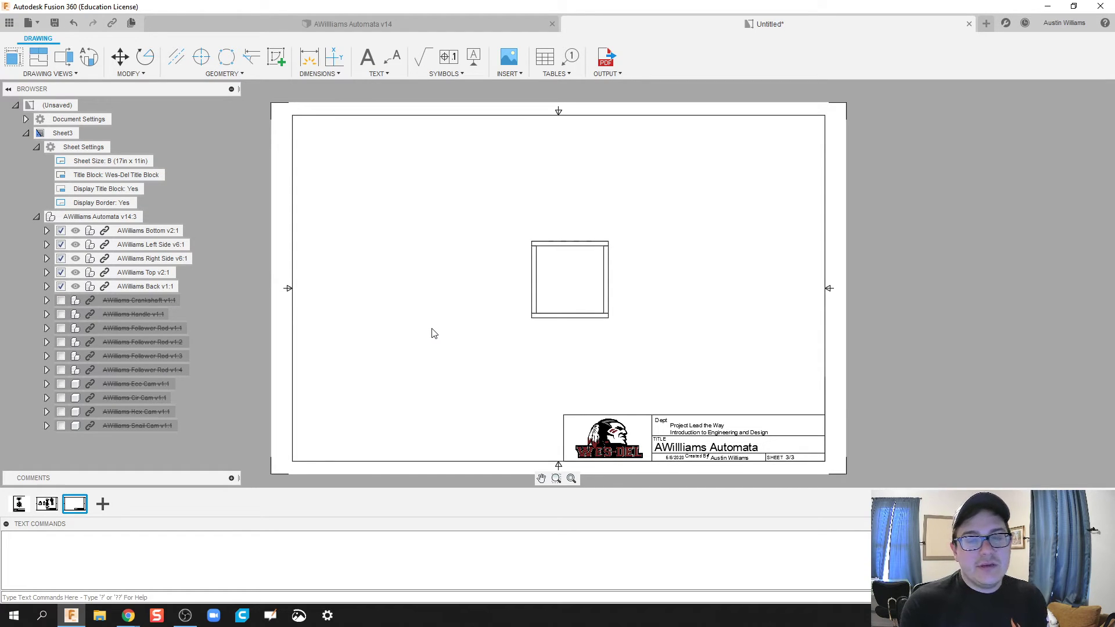
- Move the box-only front view into the upper-right area of the sheet
left_click(573, 284)
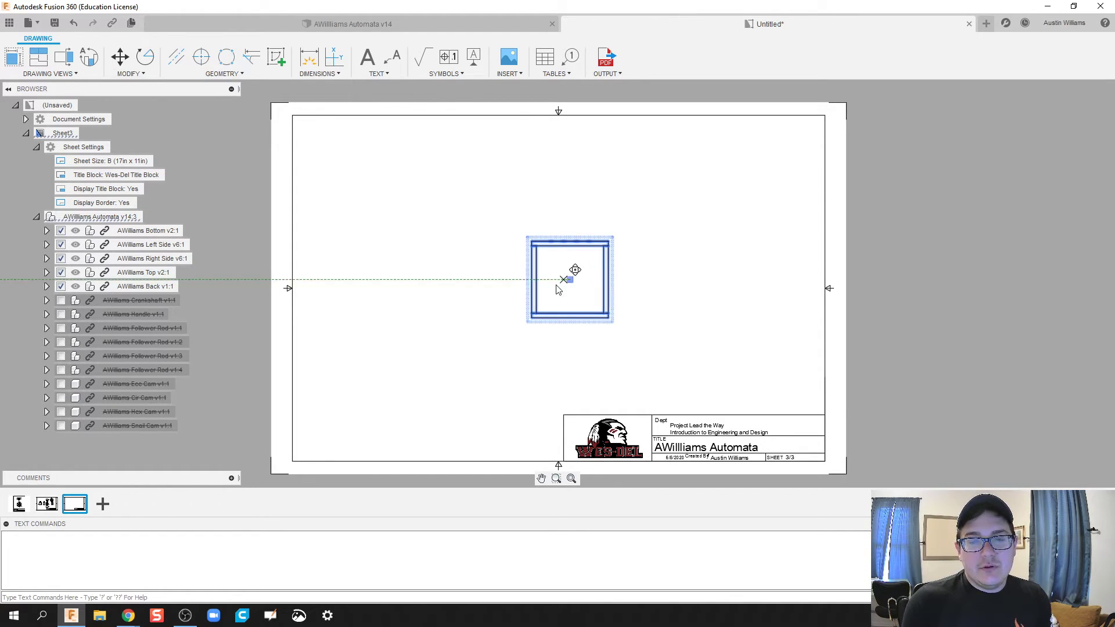
mouse_move(568, 281)
left_mouse_down()
mouse_move(476, 282)
mouse_move(471, 293)
mouse_move(568, 282)
left_mouse_up()
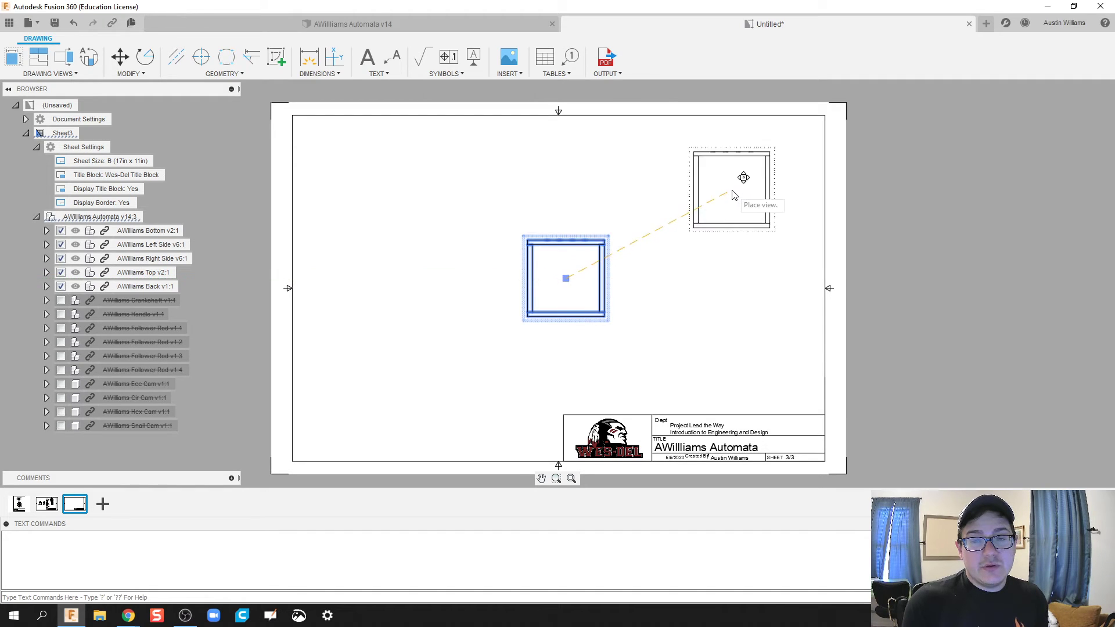
left_click(726, 194)
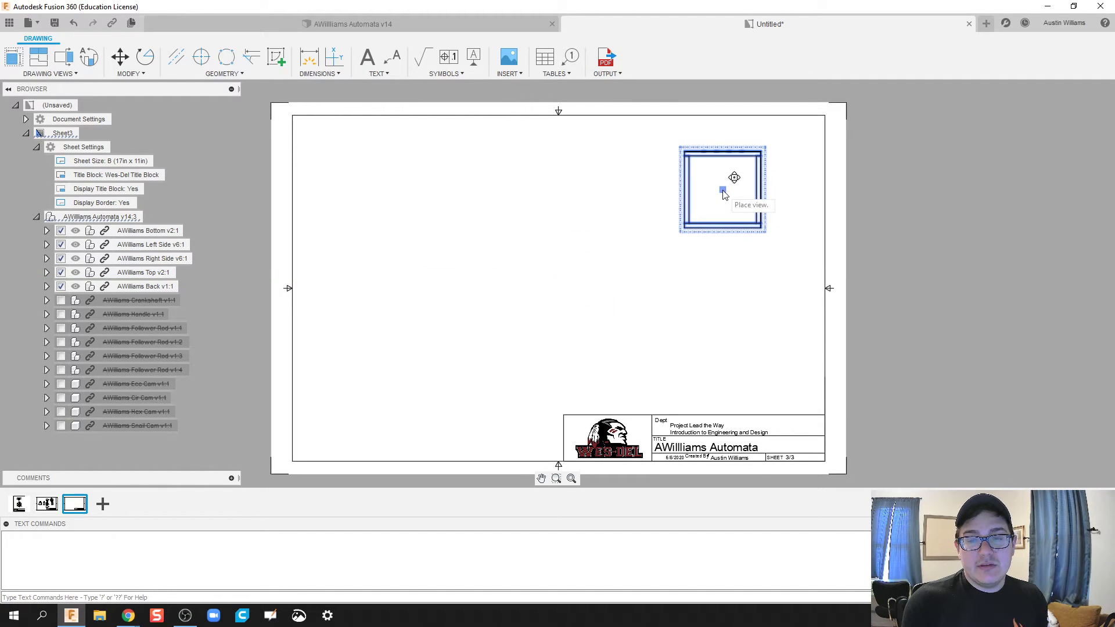
right_click(724, 194)
left_click(779, 204)
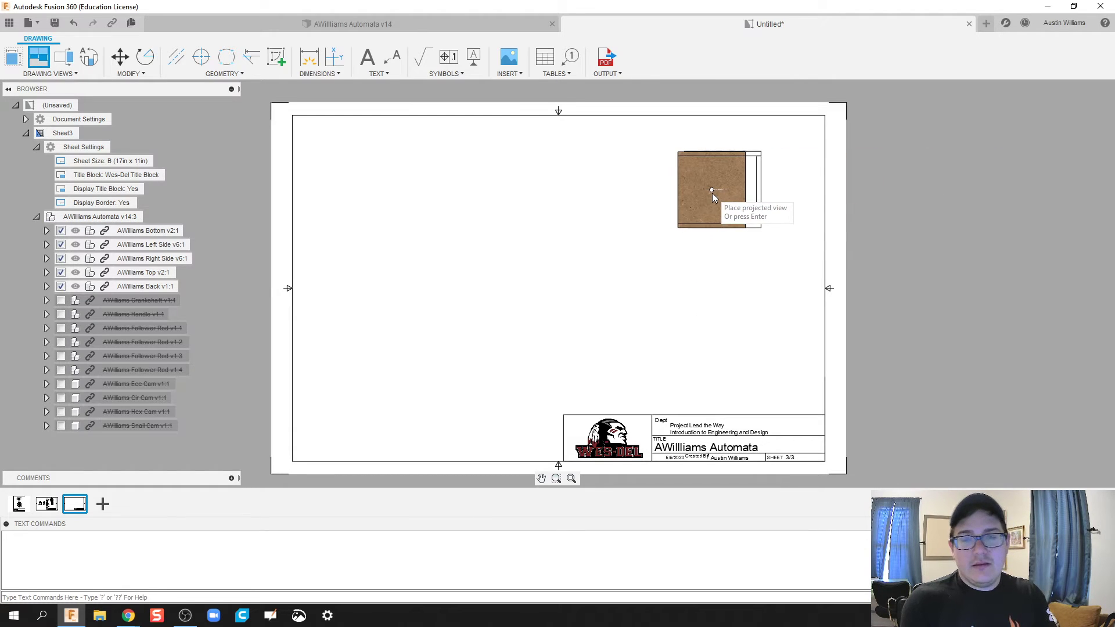
key("Escape")
right_click(729, 193)
left_click(728, 193)
left_click(727, 193)
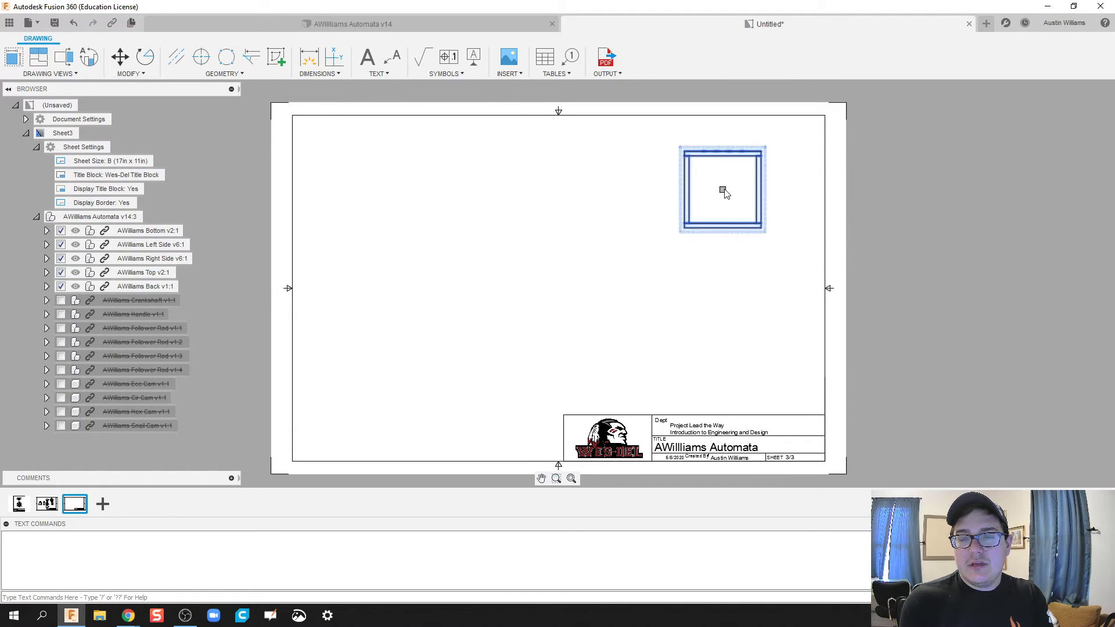
right_click(725, 194)
left_click(749, 207)
- Change the orientation of the box view in the upper-right area to NE Isometric
double_click(743, 161)
right_click(738, 168)
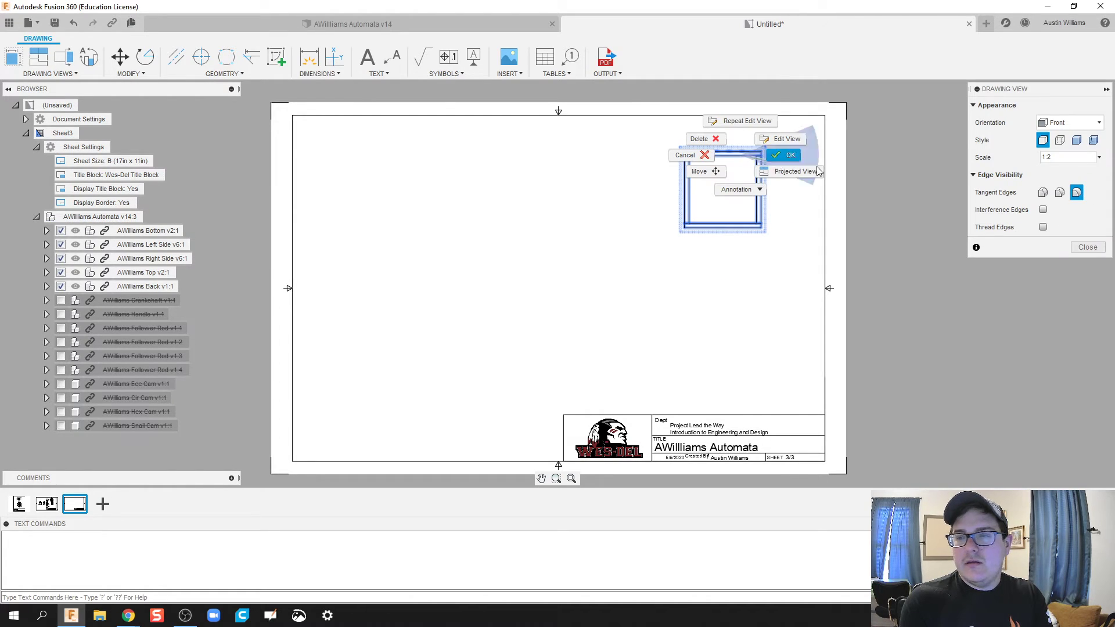
left_click(1096, 124)
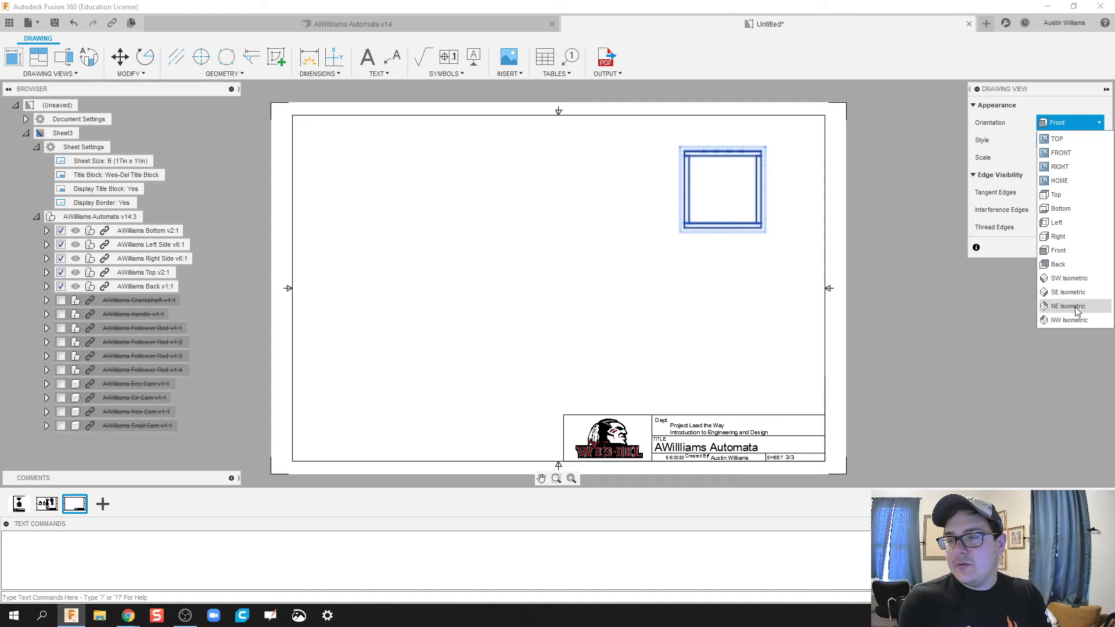
left_click(1075, 306)
left_click(1087, 248)
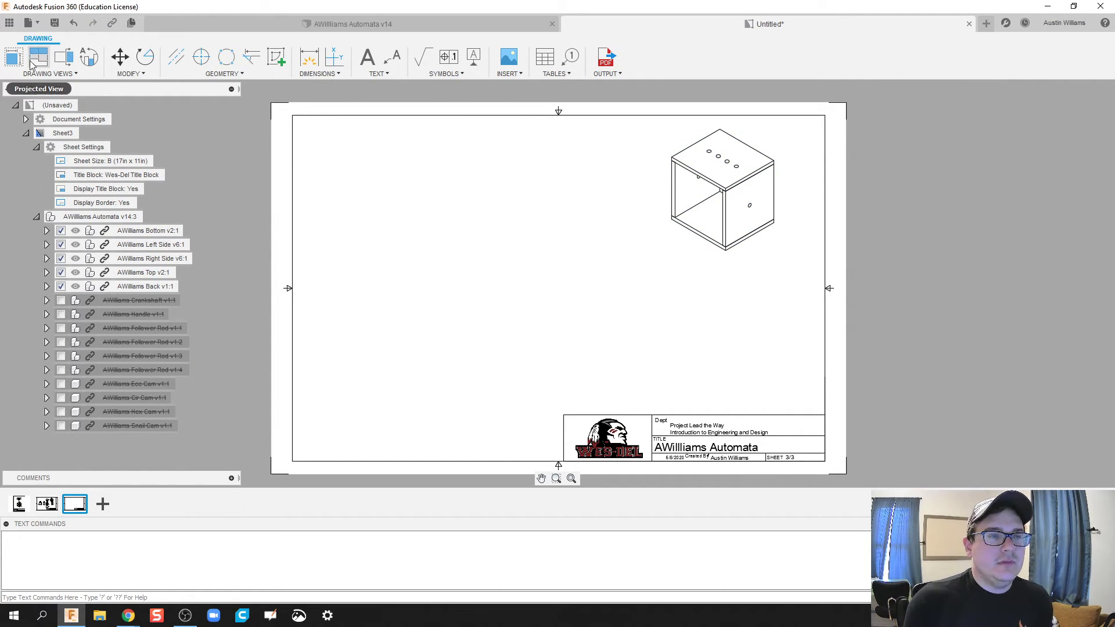
- Place another front base view of the assembly left of the sheet's centre and collapse the box view's component list
left_click(20, 61)
left_click(493, 292)
left_click(1060, 284)
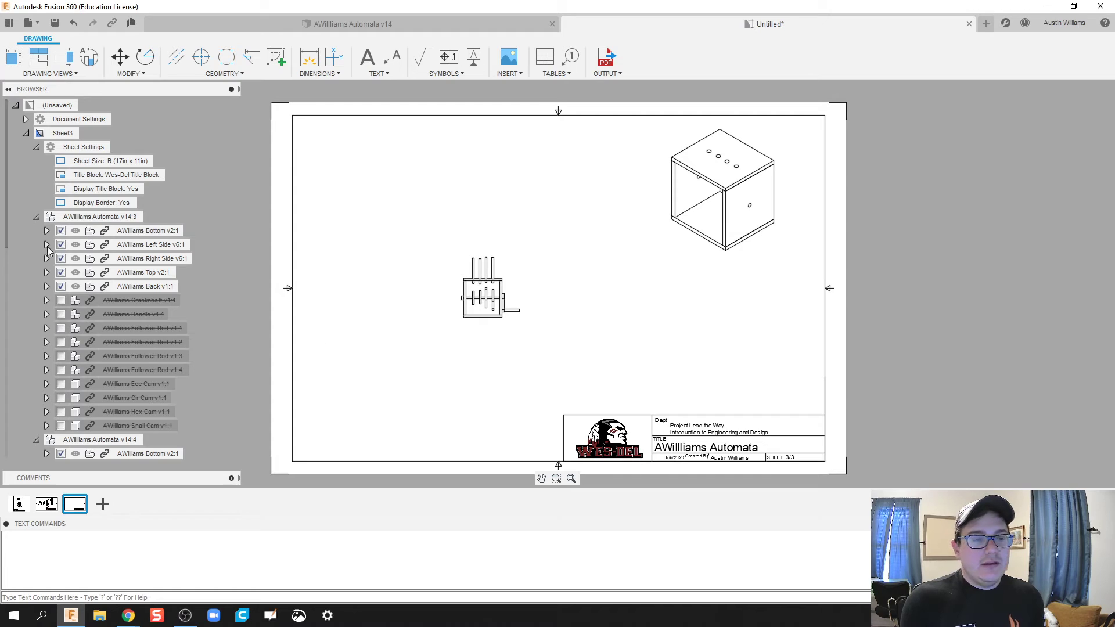
scroll(49, 238, "down", 2)
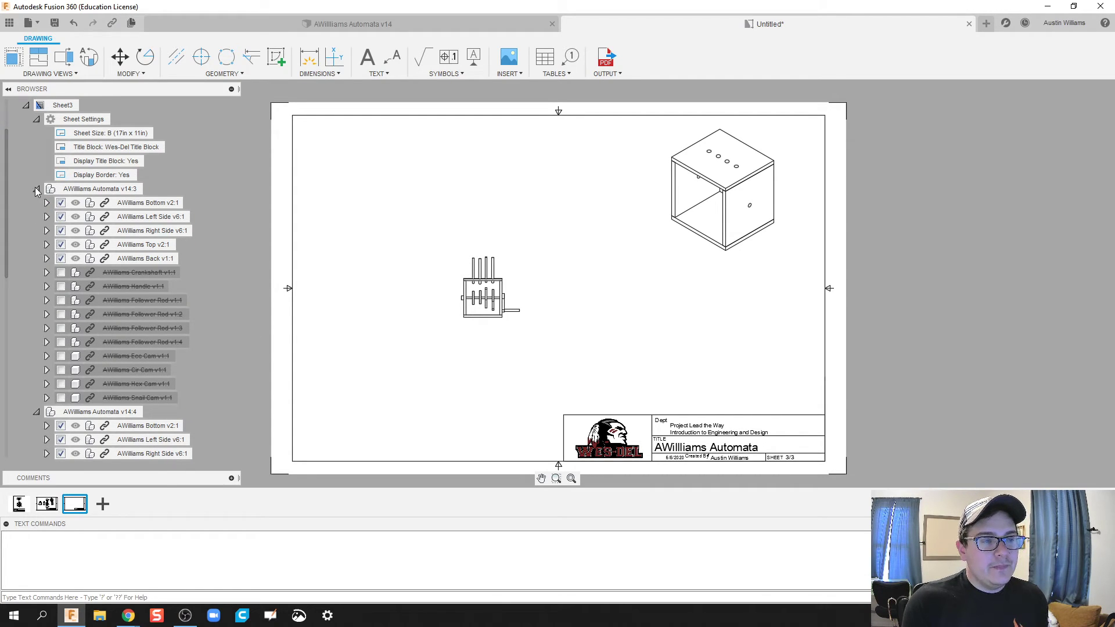
left_click(36, 190)
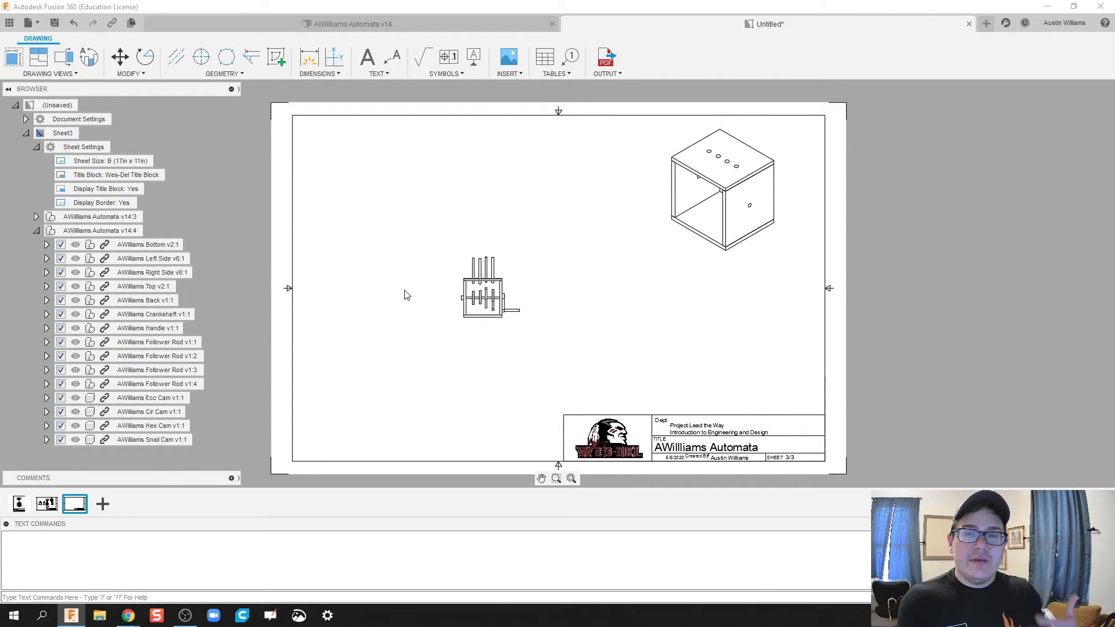
- Set the isometric box view's style to Shaded
double_click(771, 146)
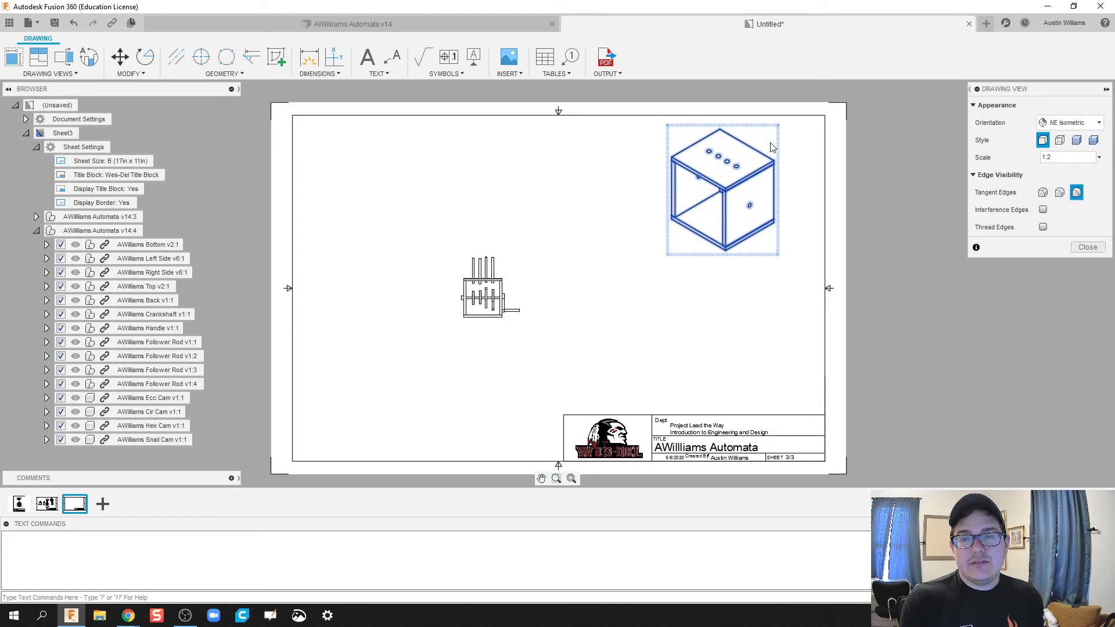
left_click(1077, 140)
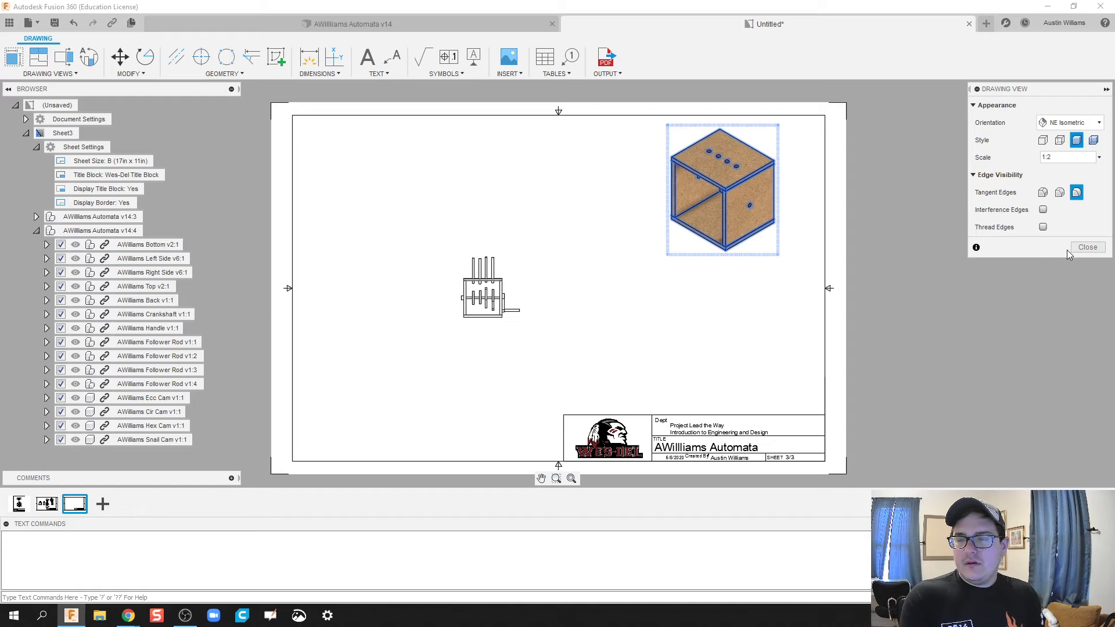
left_click(1079, 250)
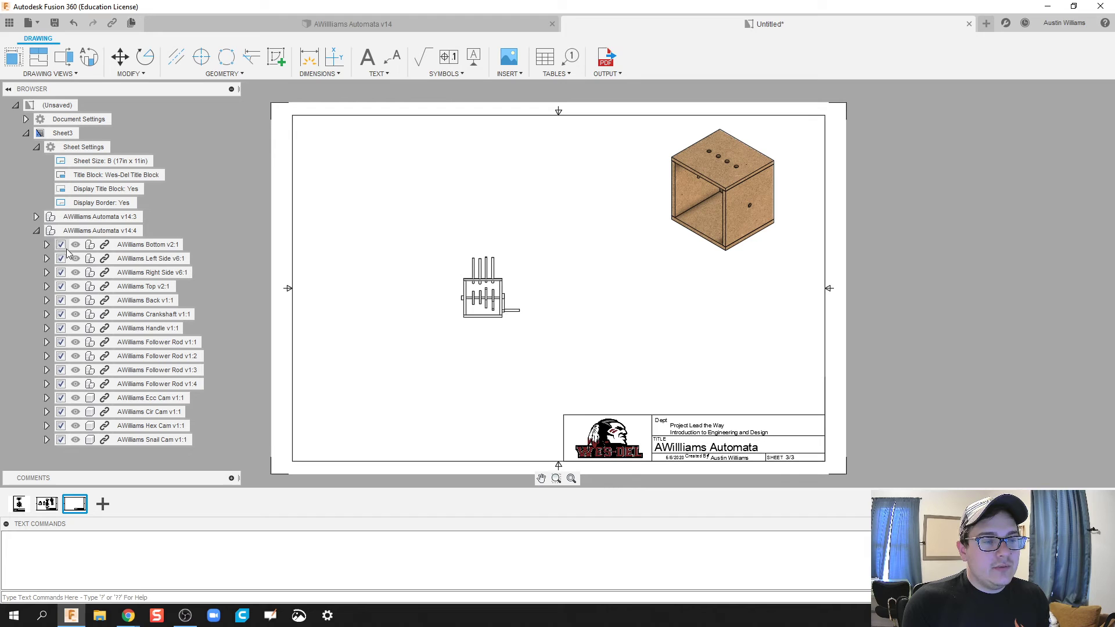
- Suppress every component except the bottom panel in the new front view and move that view to the sheet's upper-left area
right_click(115, 248)
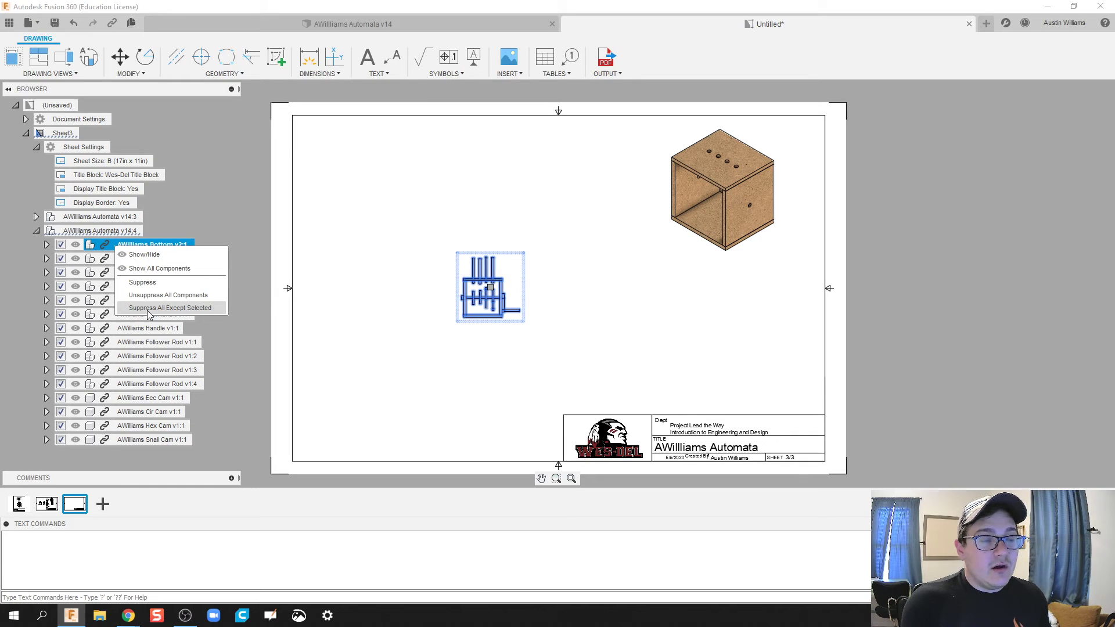
left_click(149, 308)
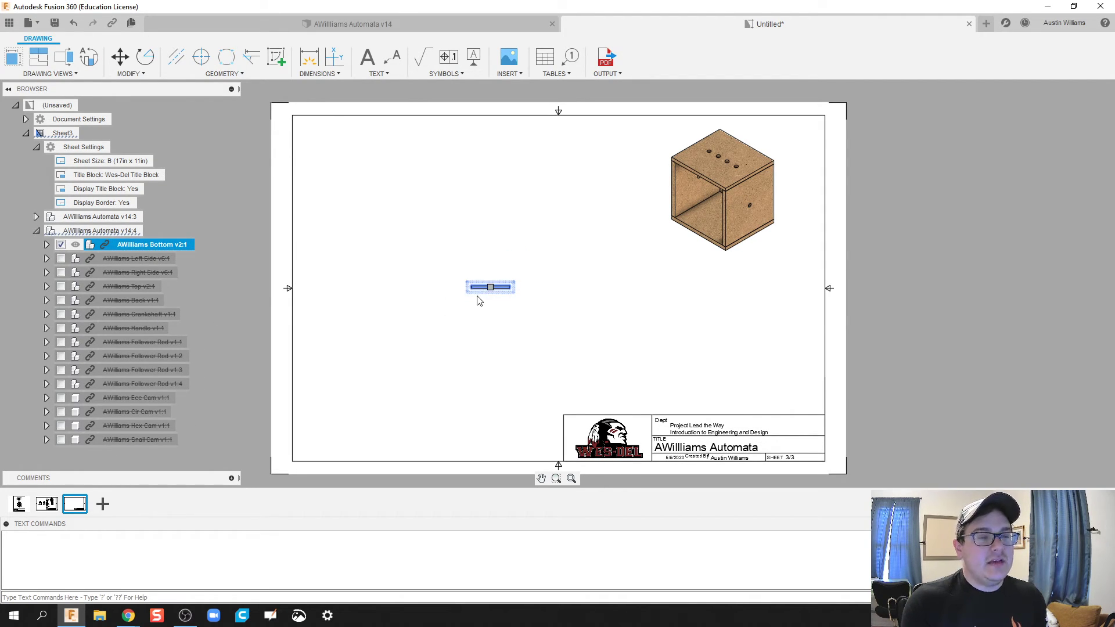
left_click(491, 288)
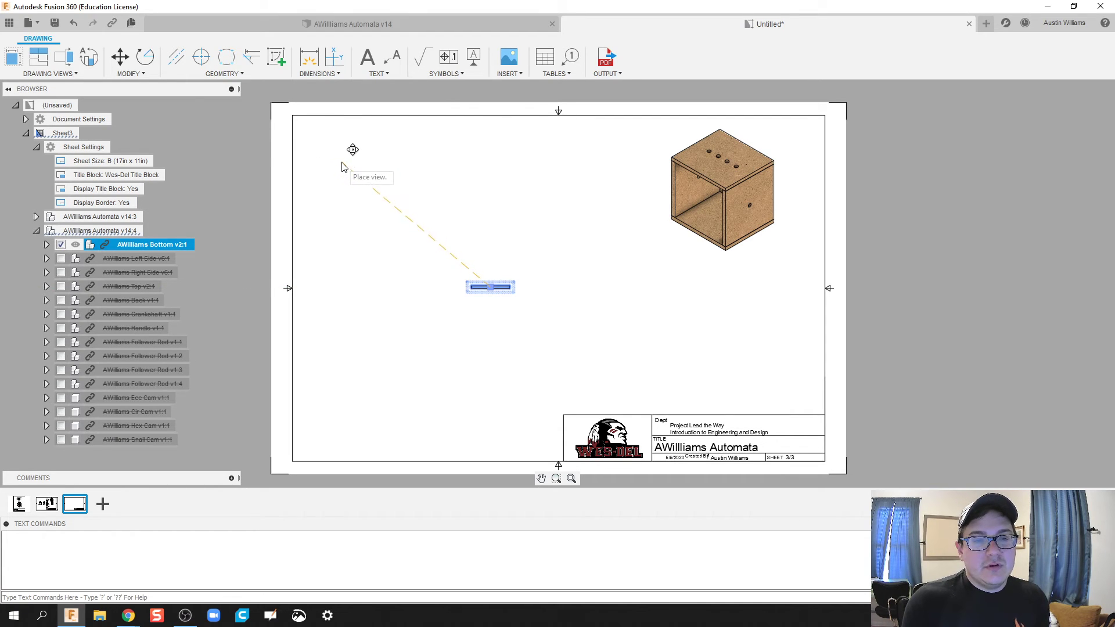
left_click(351, 174)
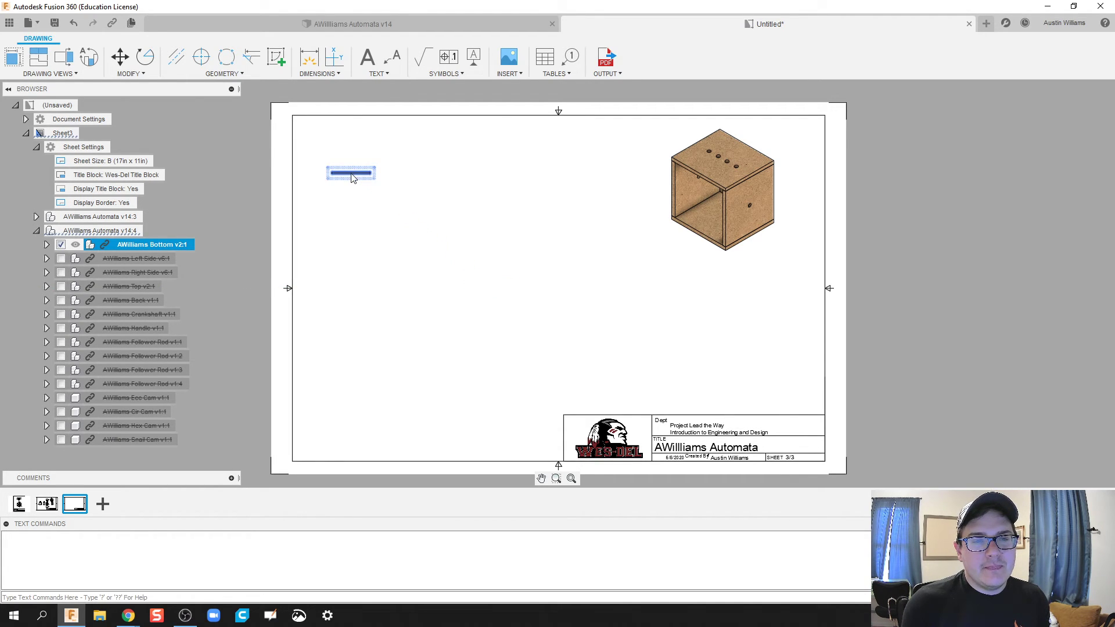
- Set the bottom panel view's orientation to Bottom and its scale to 1:2
double_click(352, 174)
left_click(1070, 122)
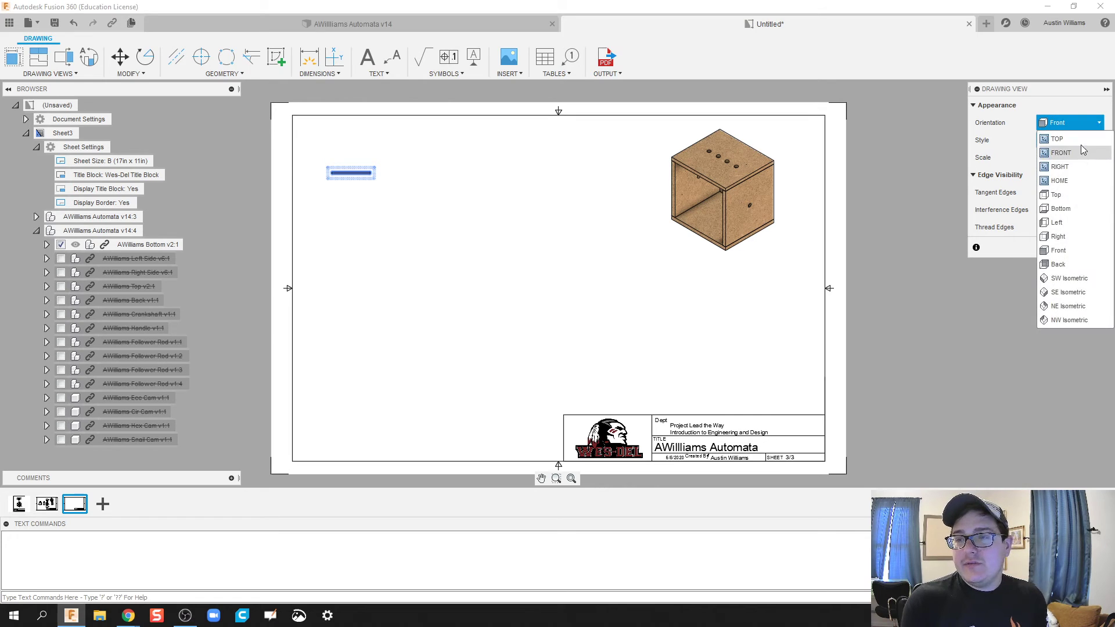
left_click(1075, 208)
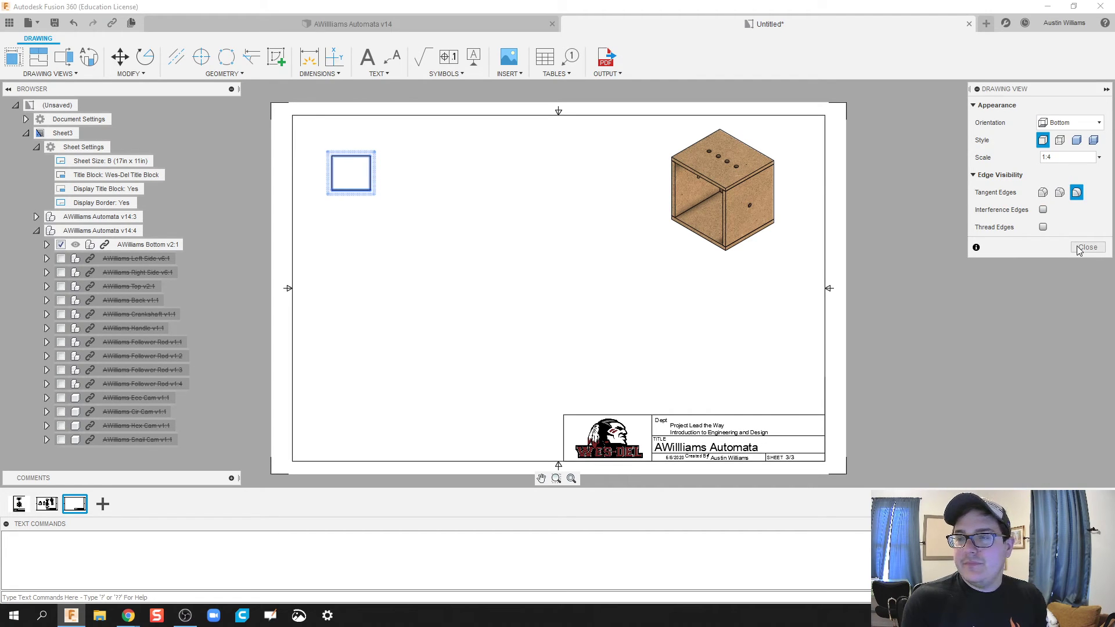
left_click(1099, 158)
left_click(1075, 98)
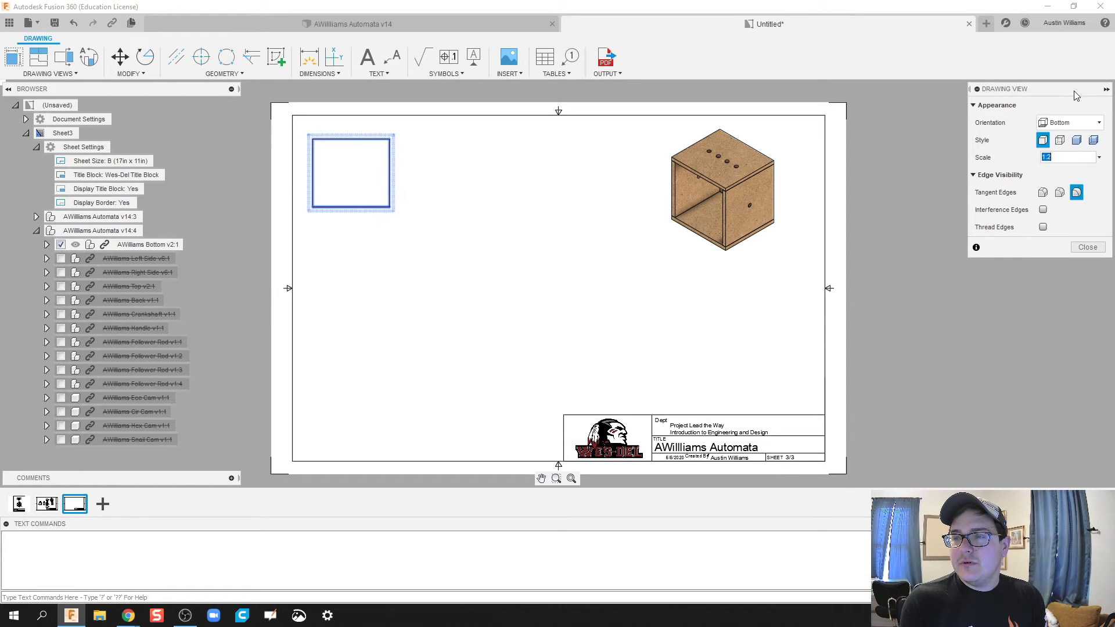
left_click(1095, 248)
left_click(353, 158)
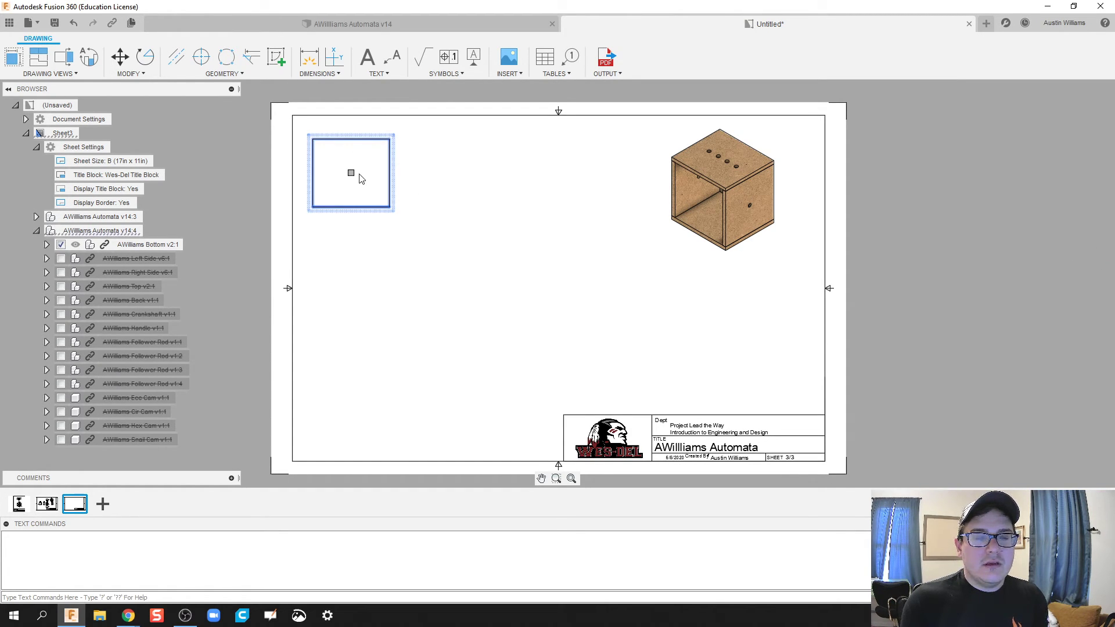
double_click(363, 177)
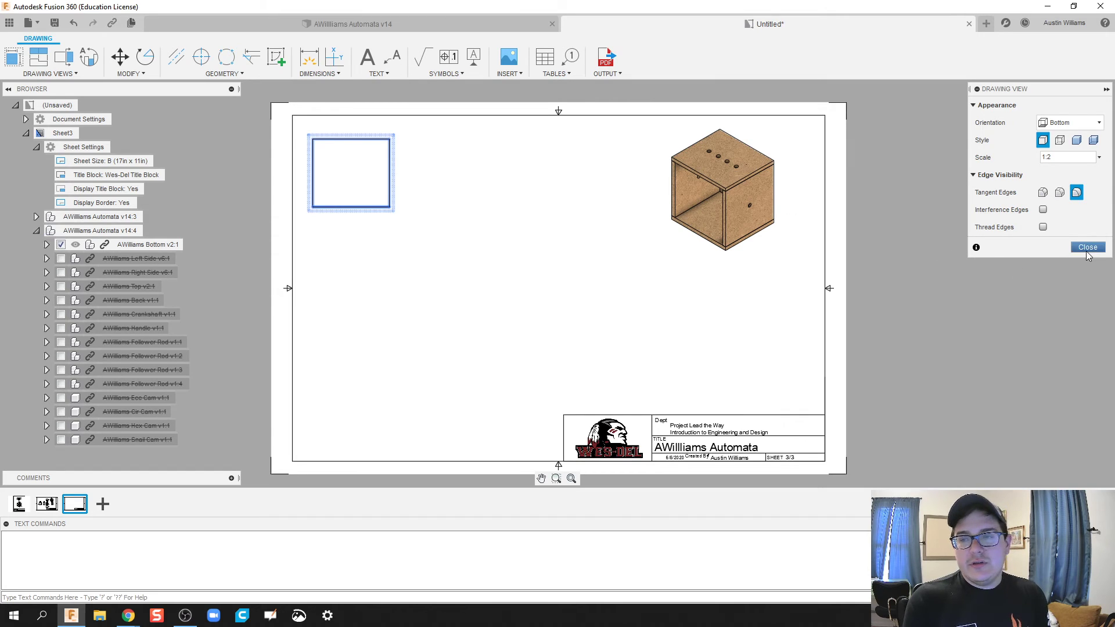
left_click(1088, 248)
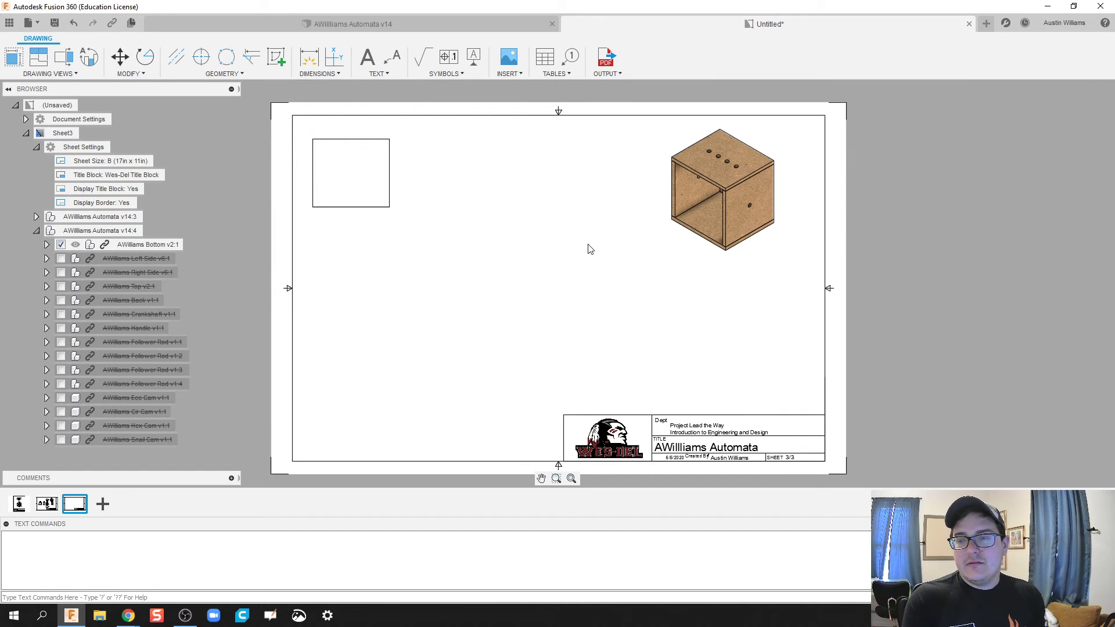
- Project a side view from the bottom panel view and place it just to the right of the panel
right_click(356, 185)
left_click(418, 200)
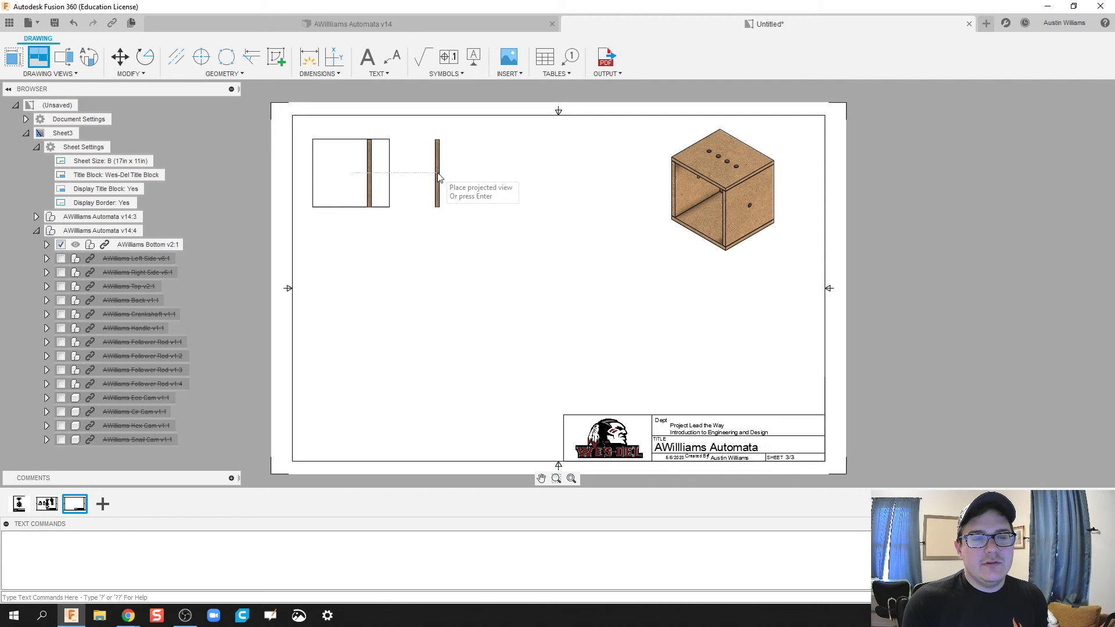
left_click(438, 177)
right_click(439, 177)
left_click(473, 168)
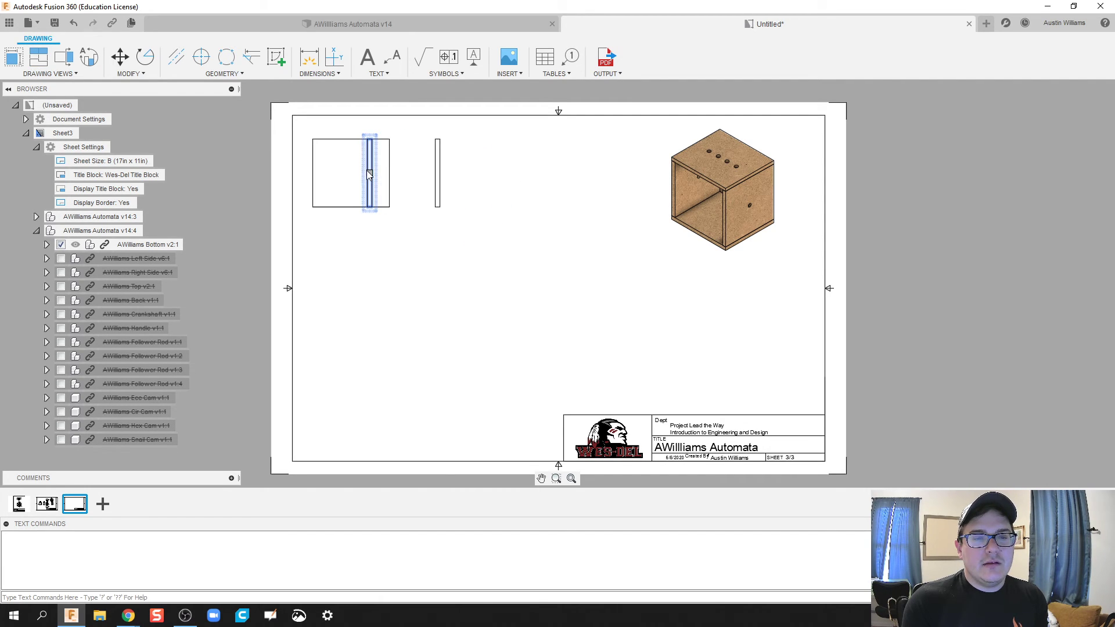
- Delete the extra projected view overlapping the bottom panel and collapse the panel view's component list
left_click(368, 174)
key("Delete")
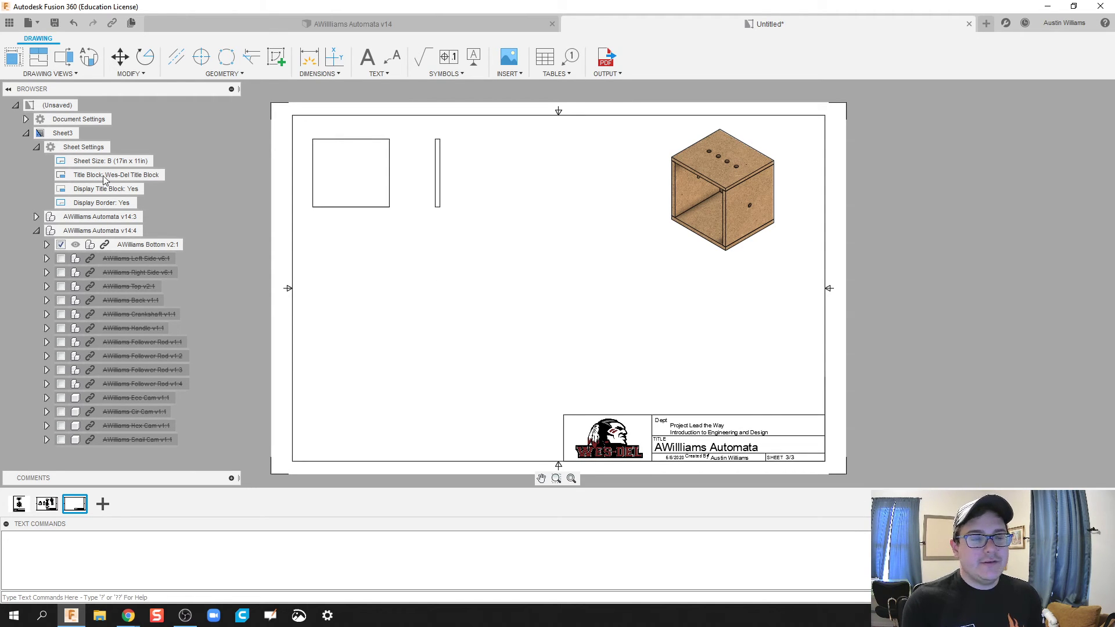
left_click(37, 232)
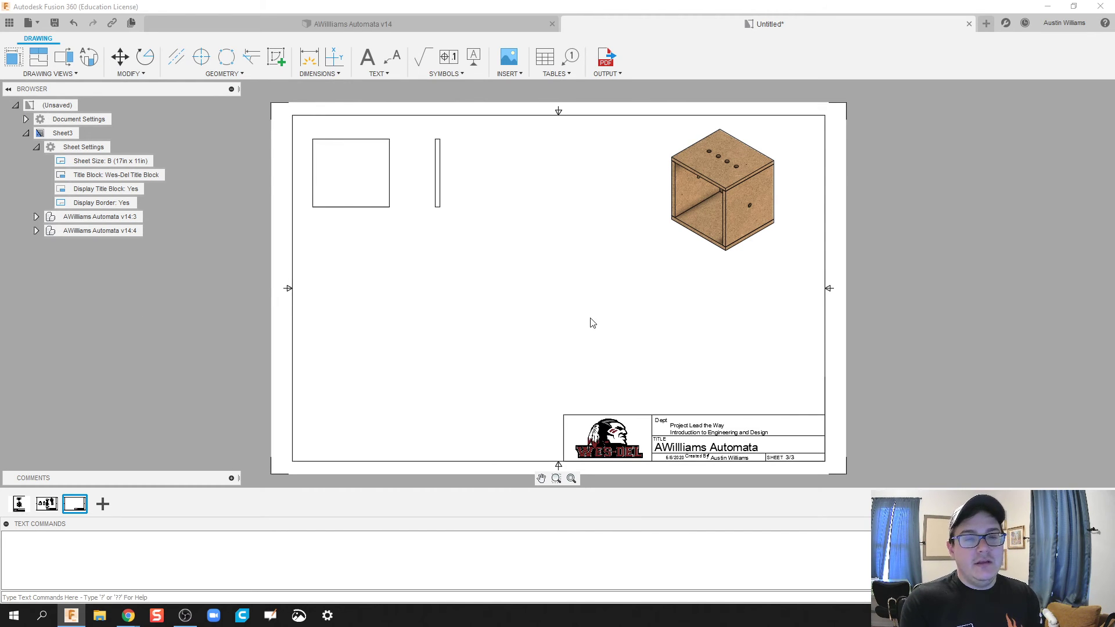
- Dimension the bottom panel's width below the view and its height on the right side
key("d")
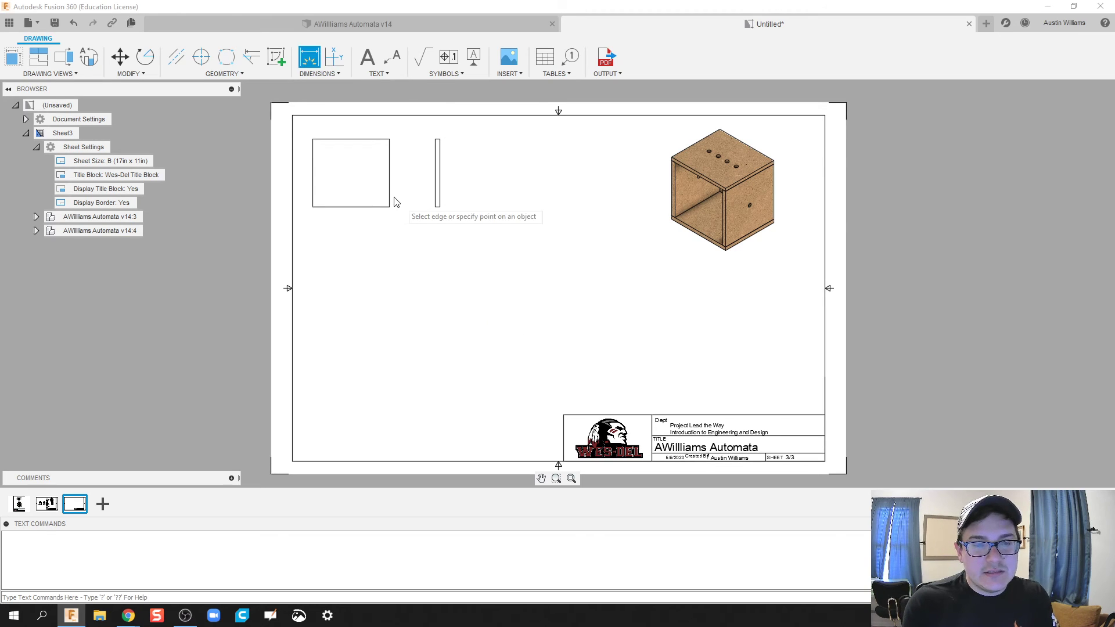
left_click(355, 208)
left_click(356, 219)
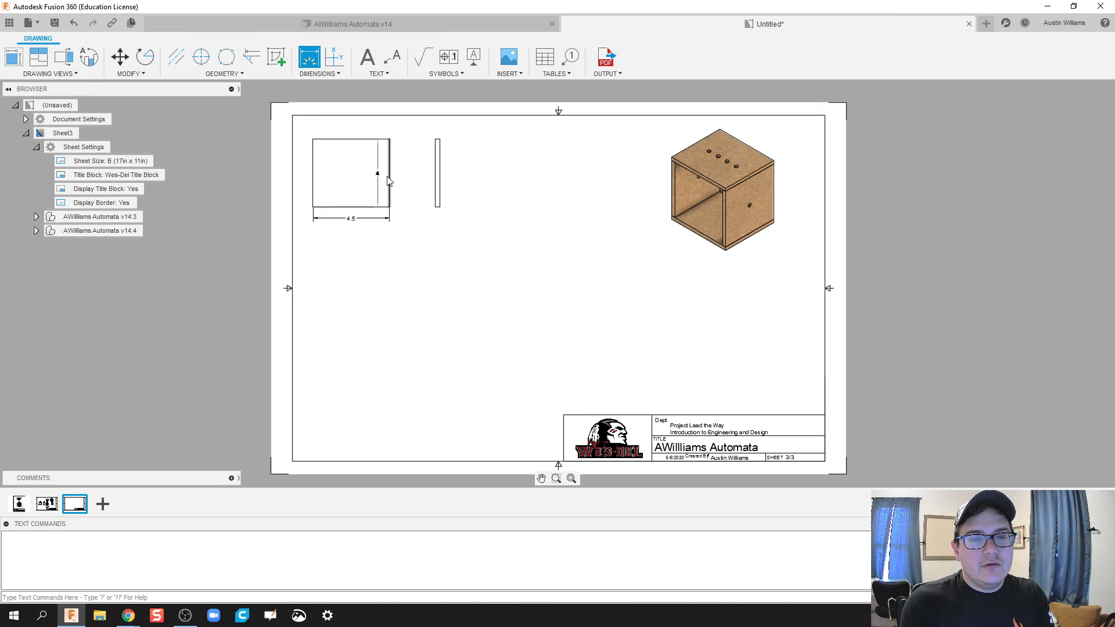
left_click(388, 182)
left_click(402, 180)
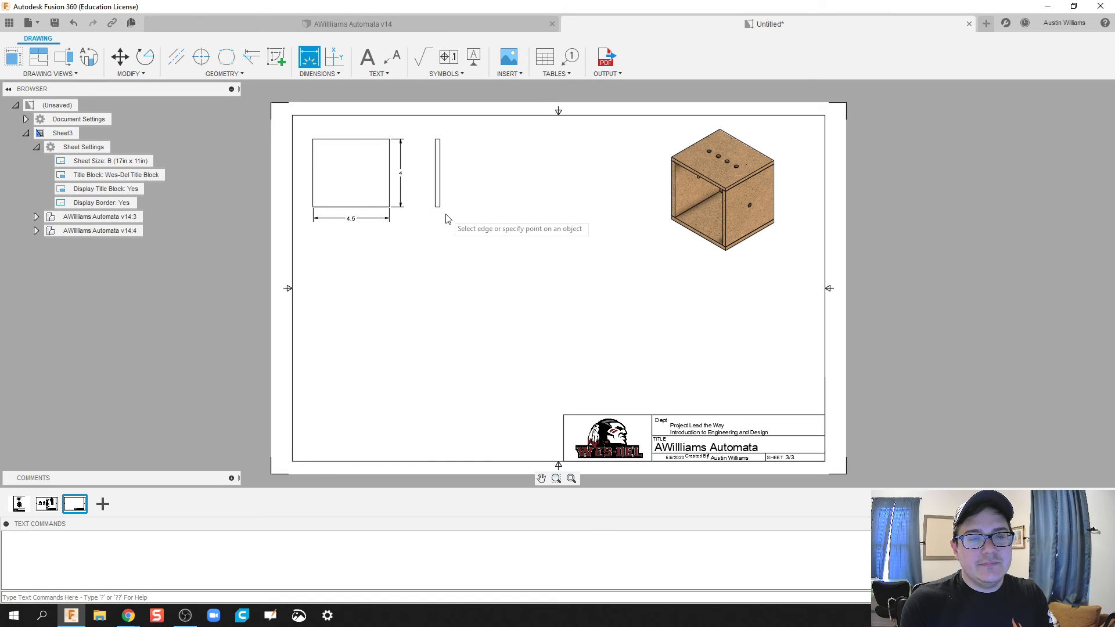
- Dimension the panel's thickness below the projected side view
scroll(437, 209, "up", 5)
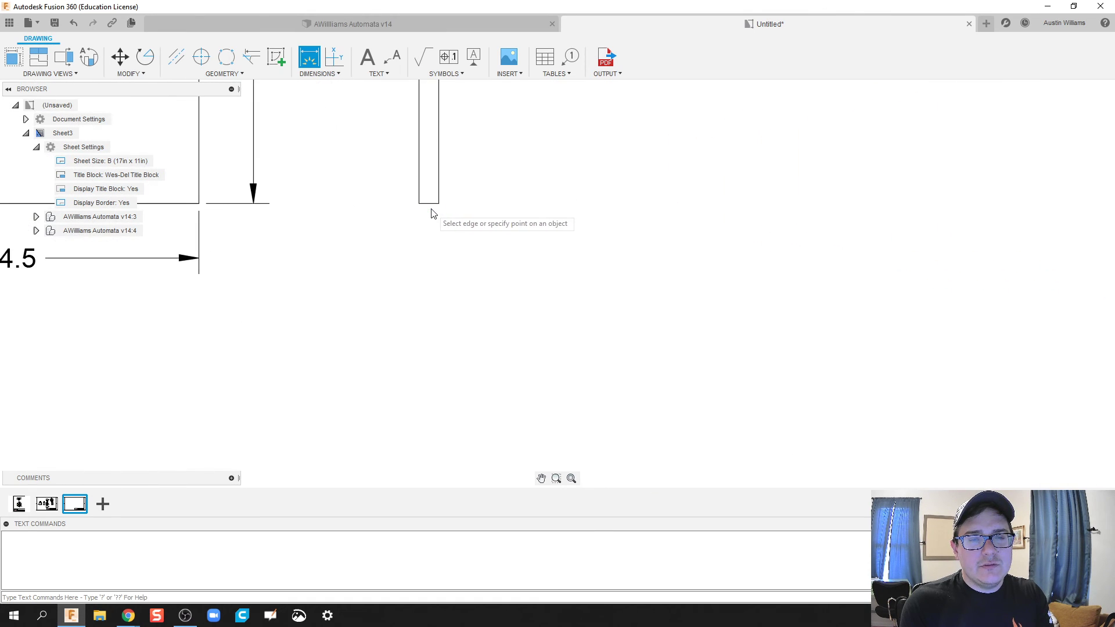
left_click(430, 204)
left_click(435, 242)
scroll(443, 314, "down", 2)
scroll(444, 317, "down", 3)
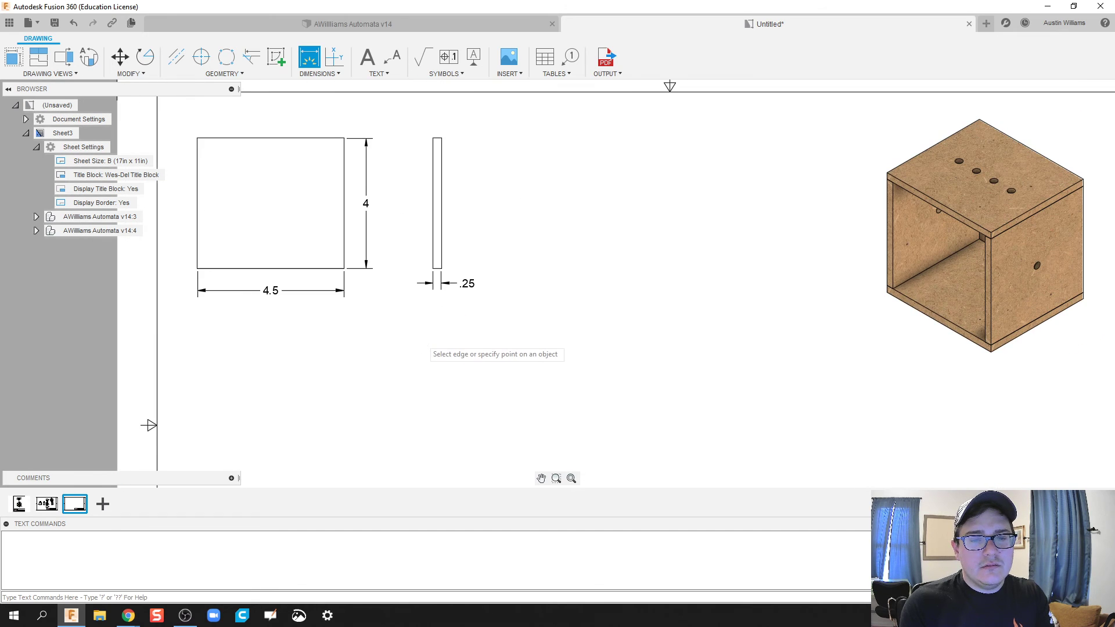
scroll(415, 311, "down", 2)
scroll(391, 291, "down", 2)
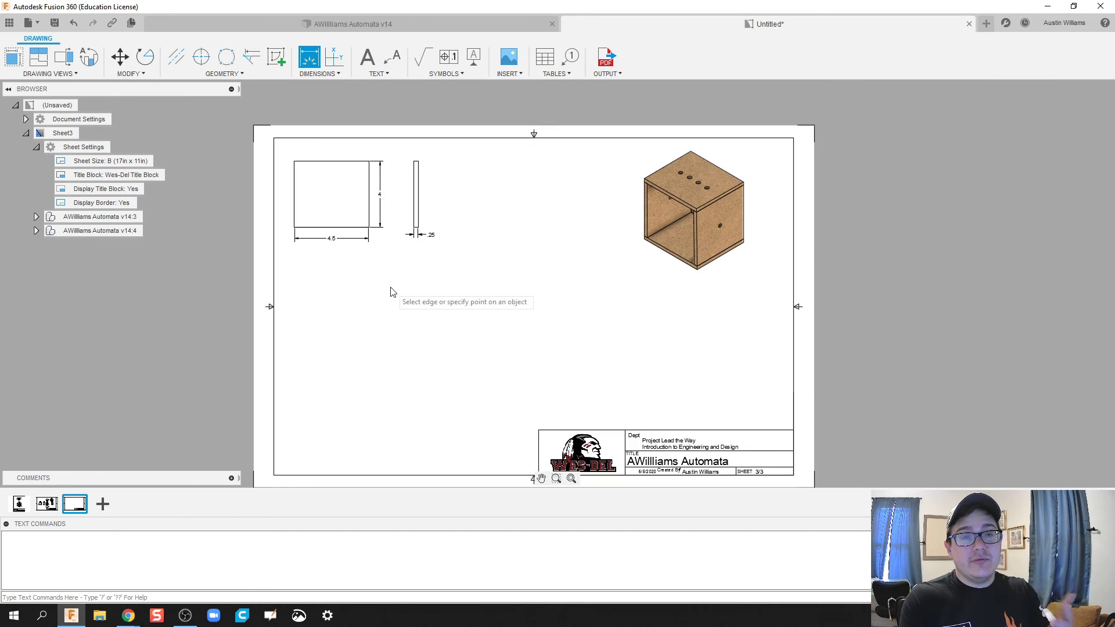
middle_click_drag(391, 291, 401, 272)
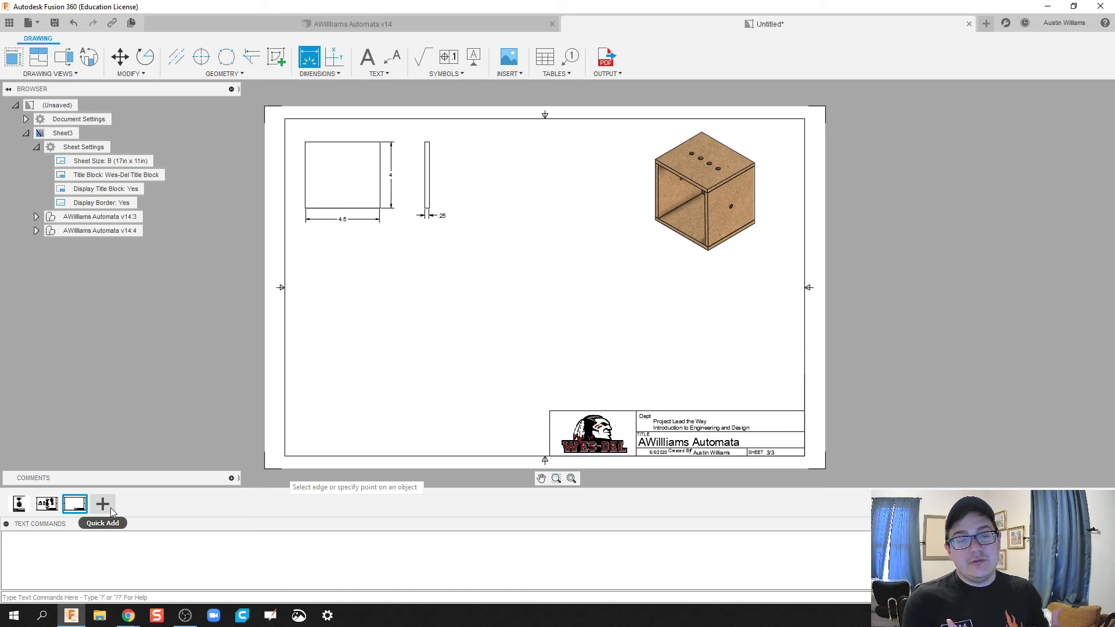
- Review the cover page and the multiview sheet, and return to the third sheet with the box panel views
left_click(18, 503)
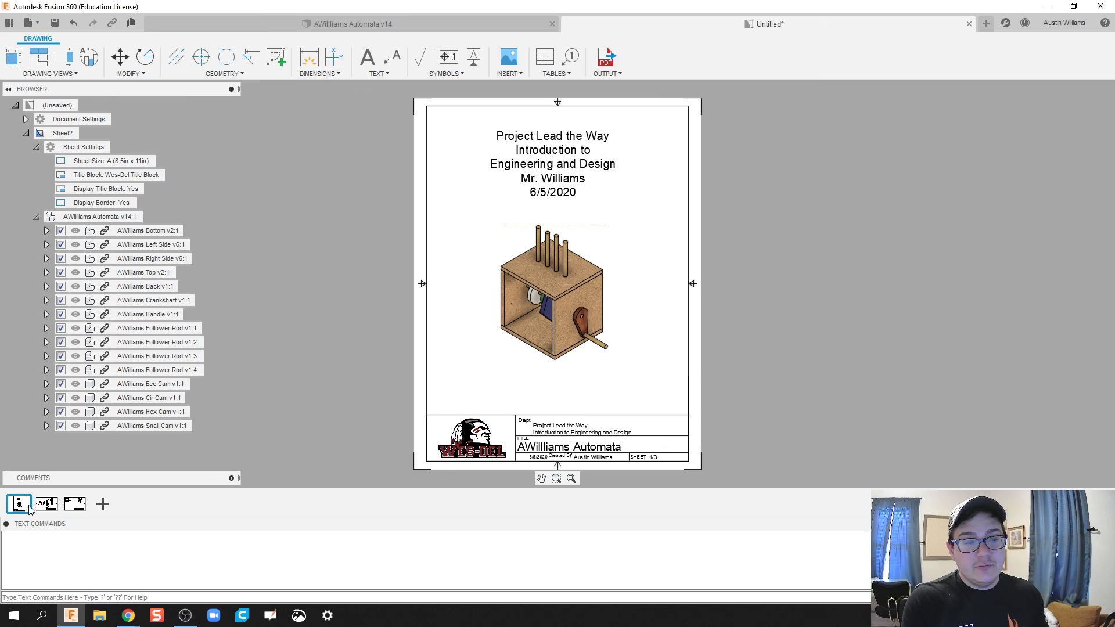
left_click(46, 504)
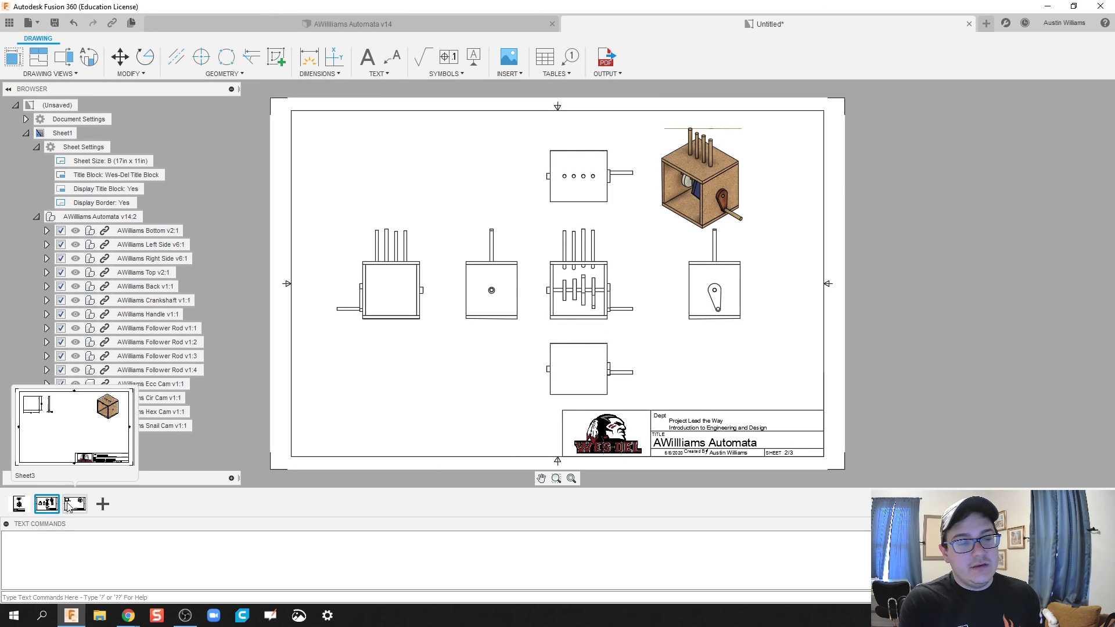
left_click(75, 503)
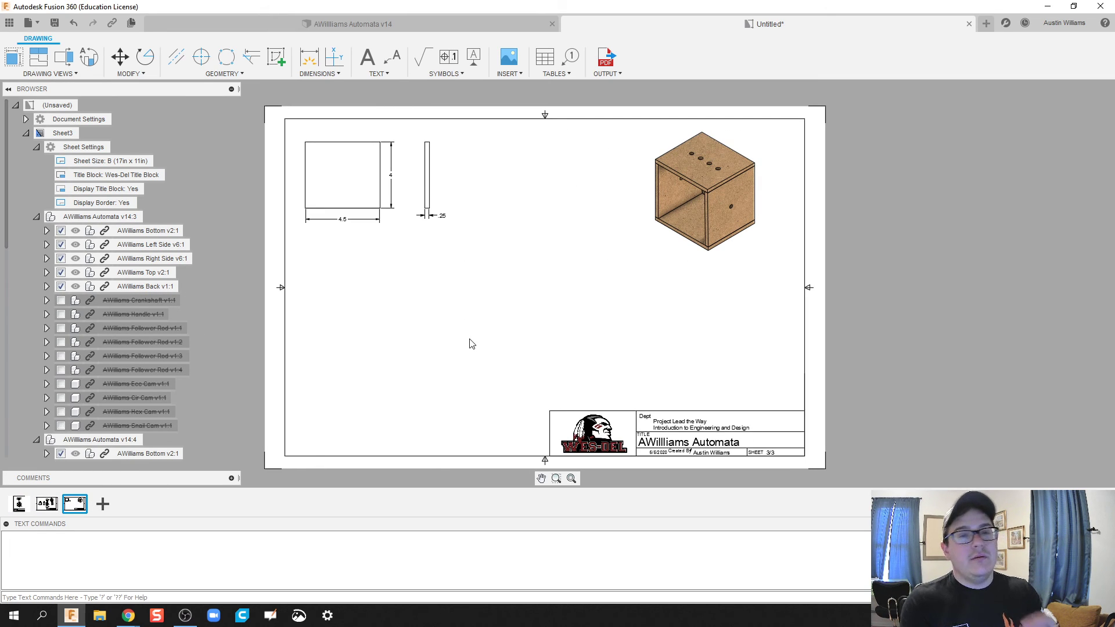